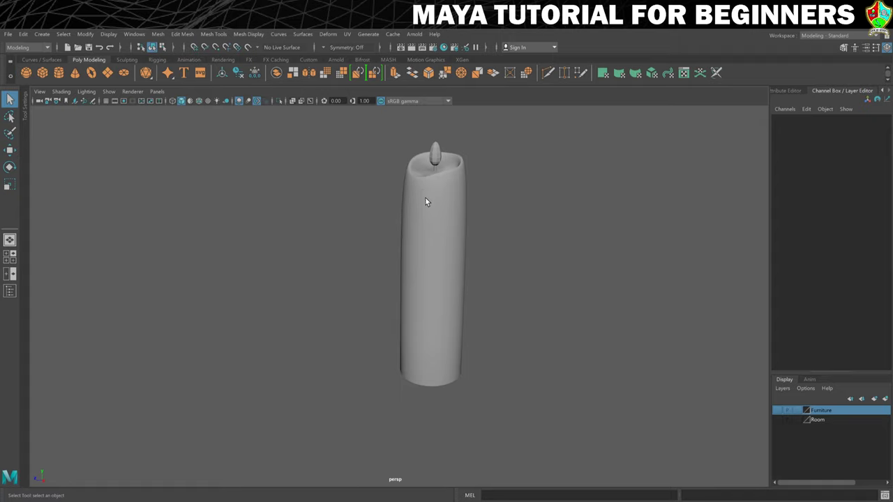
- Show the Furniture layer, then move the whole candle group onto the tabletop and scale it uniformly to about 0.158
click(777, 410)
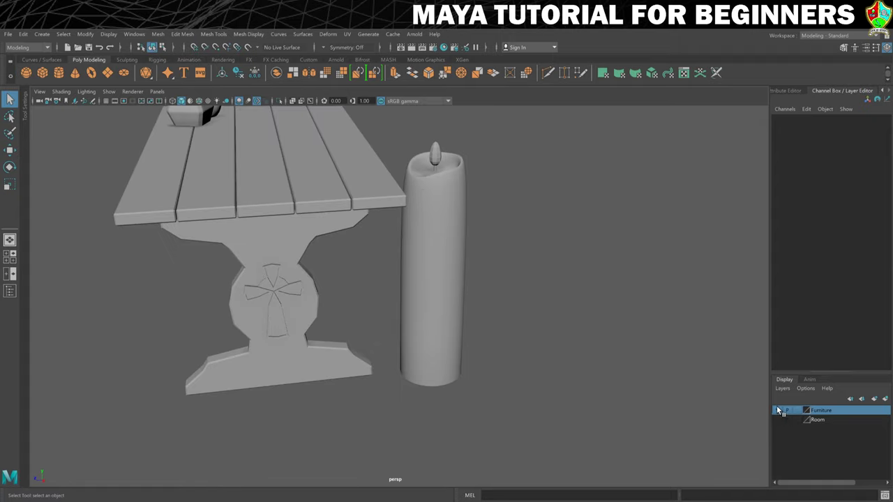
scroll(502, 322, down, 3)
click(432, 290)
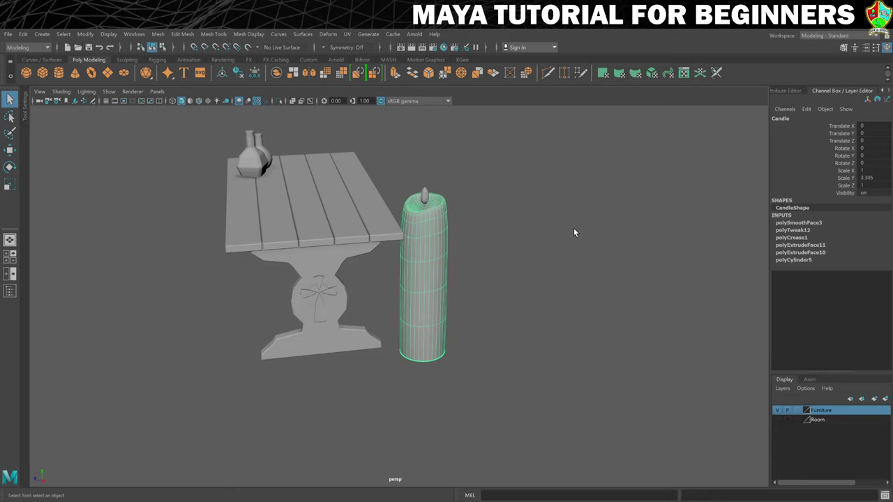
key(ctrl+g)
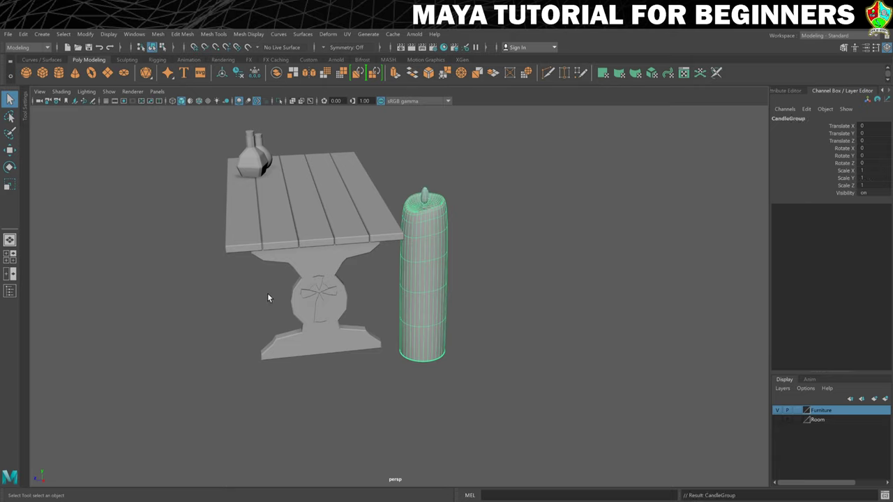
key(w)
drag(419, 309, 148, 212)
key(r)
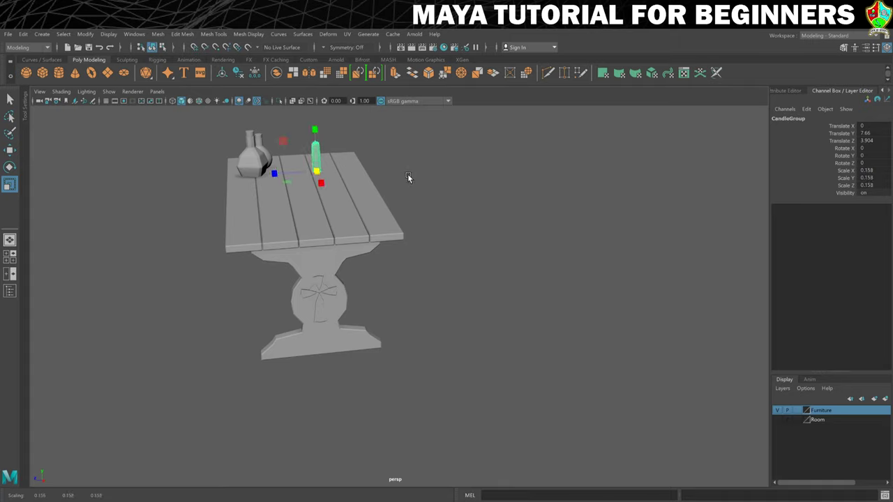
click(405, 178)
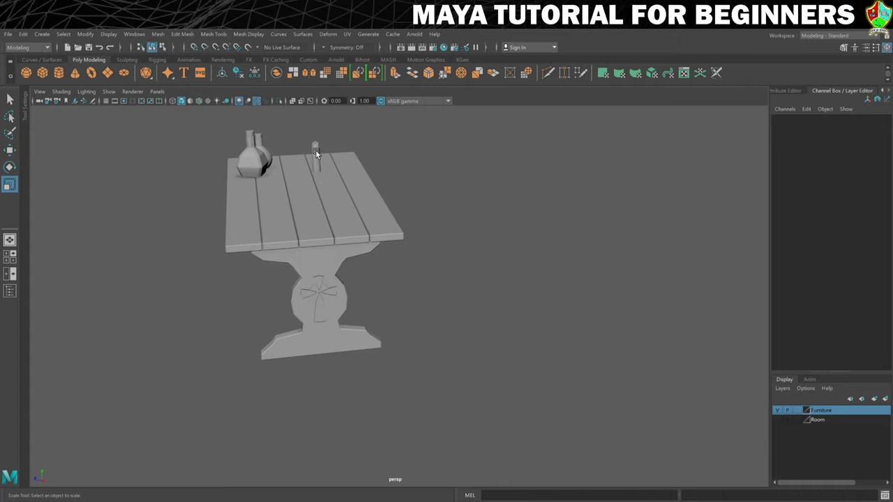
- Add the whole candle group to the Furniture layer and hide that layer
click(316, 151)
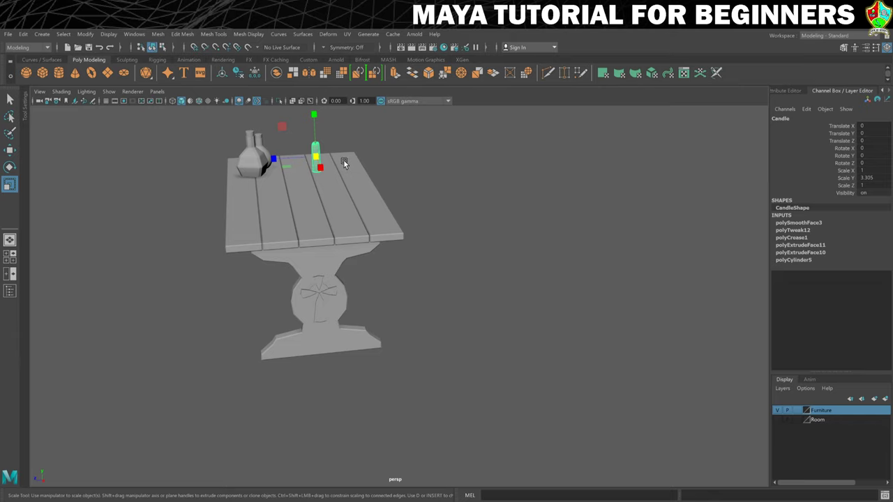
key(Up)
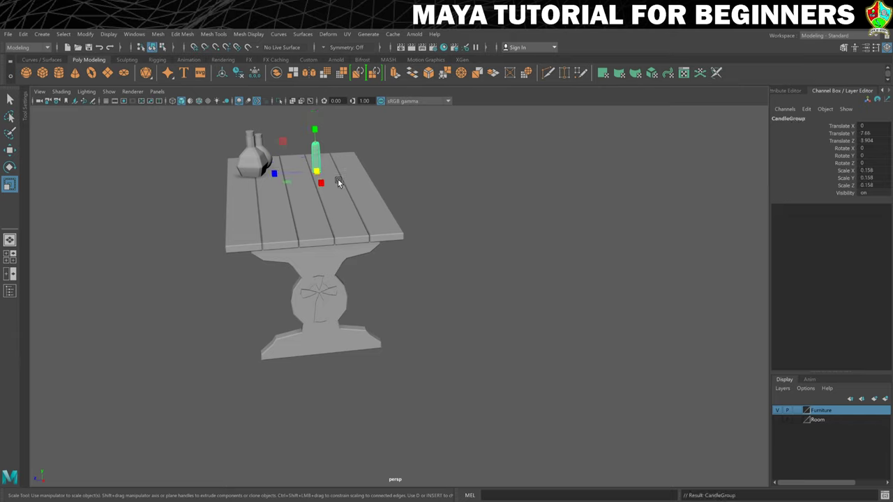
right_click(820, 413)
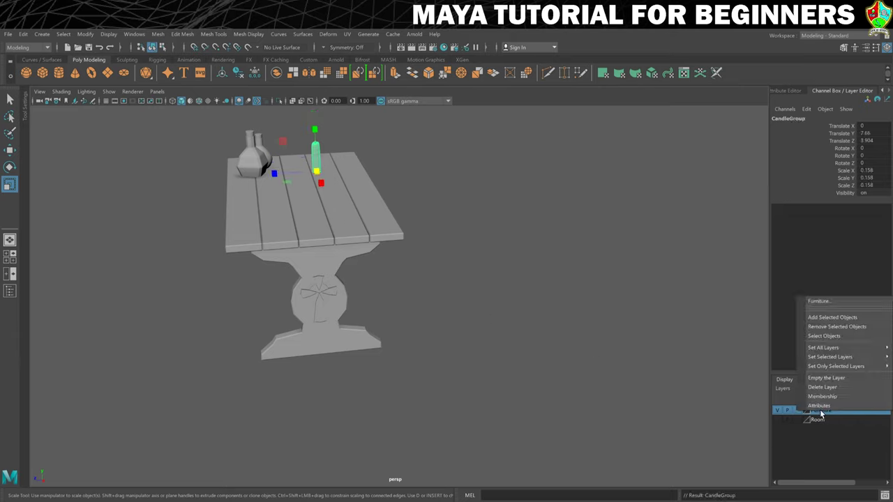
click(827, 318)
click(777, 410)
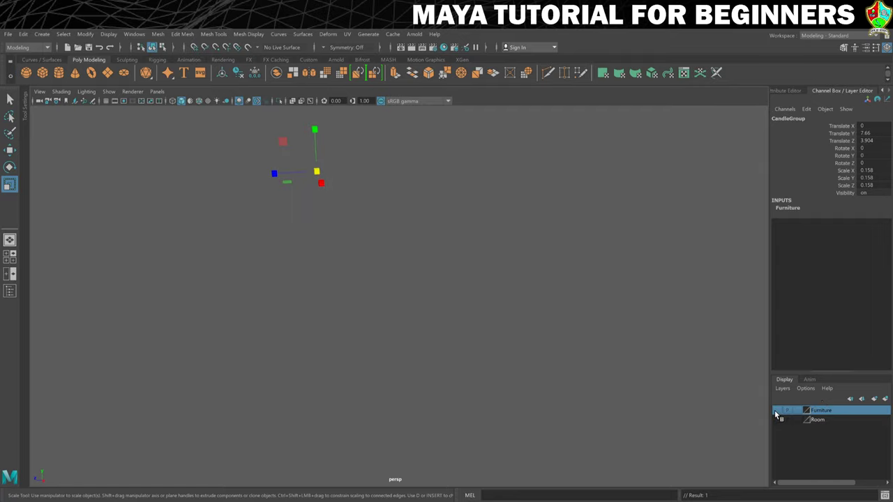
click(261, 326)
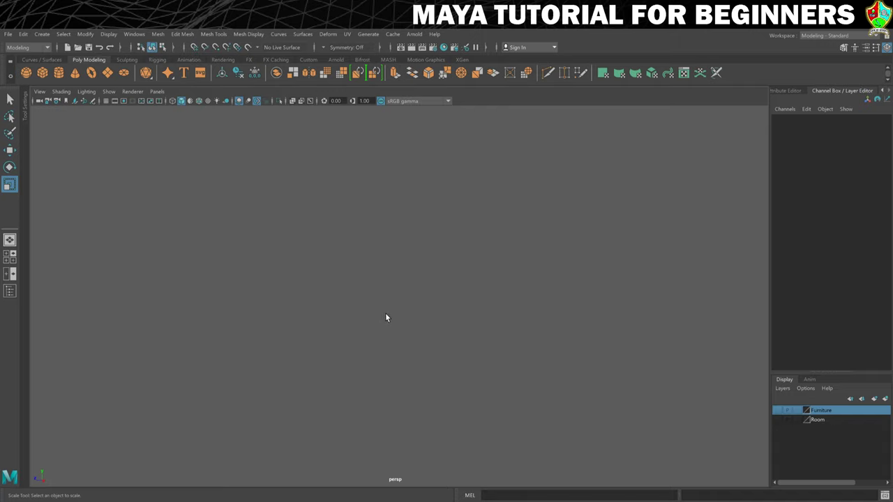
- In the front view, draw the candlestick base profile with the CV Curve Tool, starting on the ground line about 3 units from the centre
key(space)
key(space)
alt+right_drag(369, 369, 388, 468)
click(38, 35)
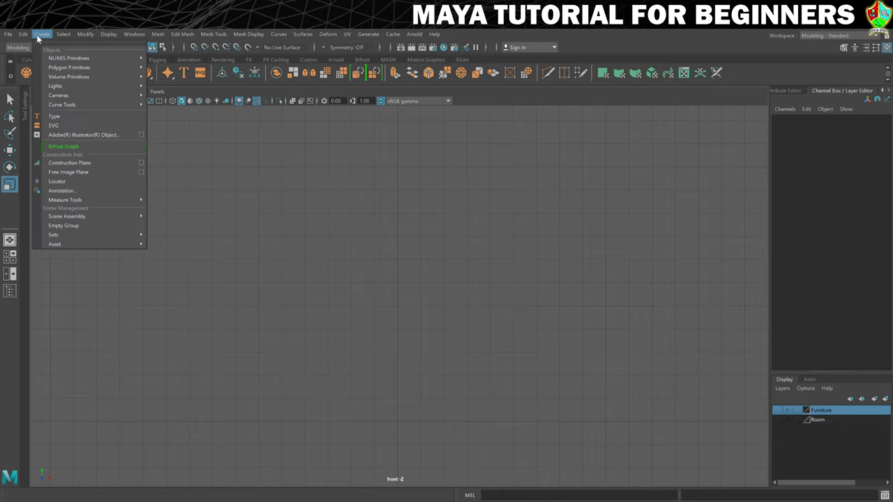
mouse_move(61, 105)
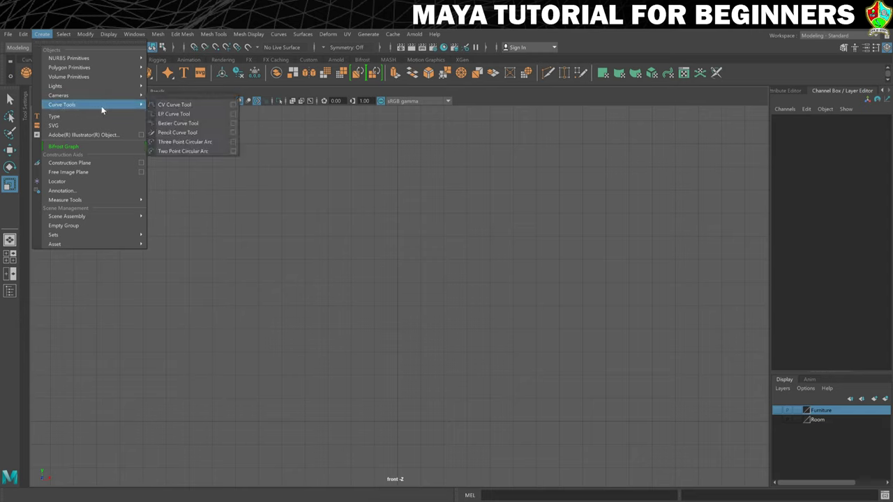
click(188, 105)
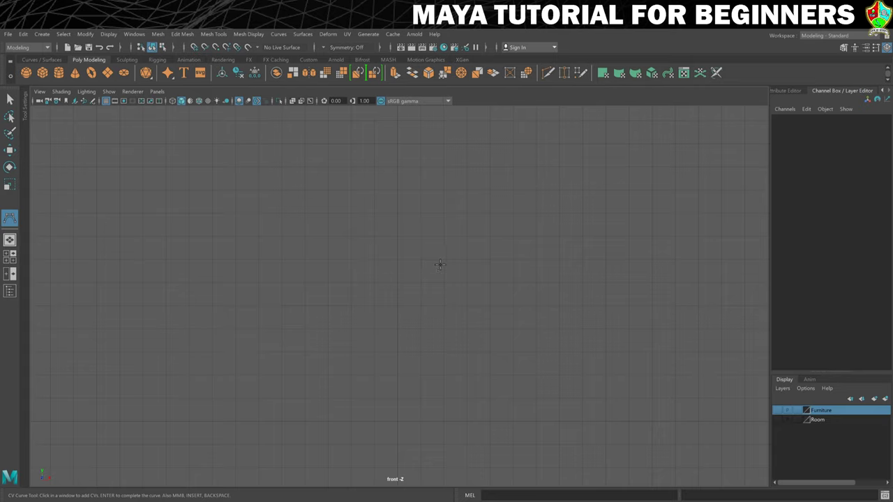
click(467, 421)
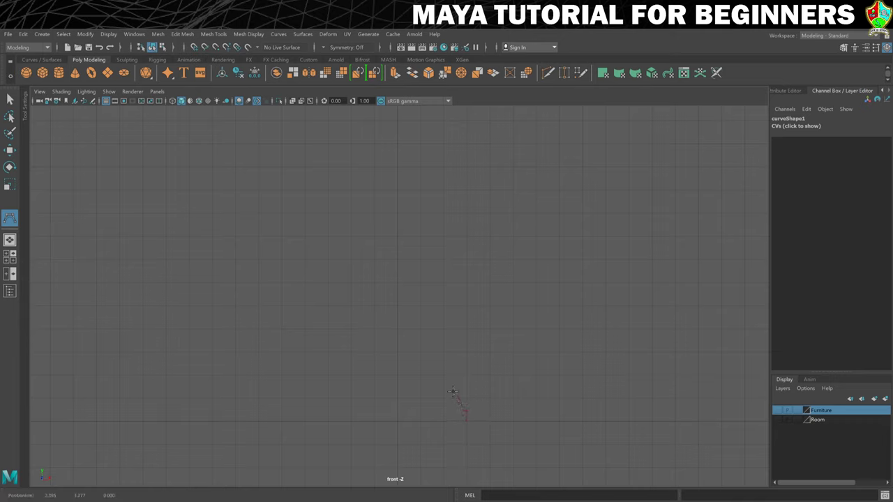
click(448, 382)
click(428, 370)
click(417, 356)
click(426, 329)
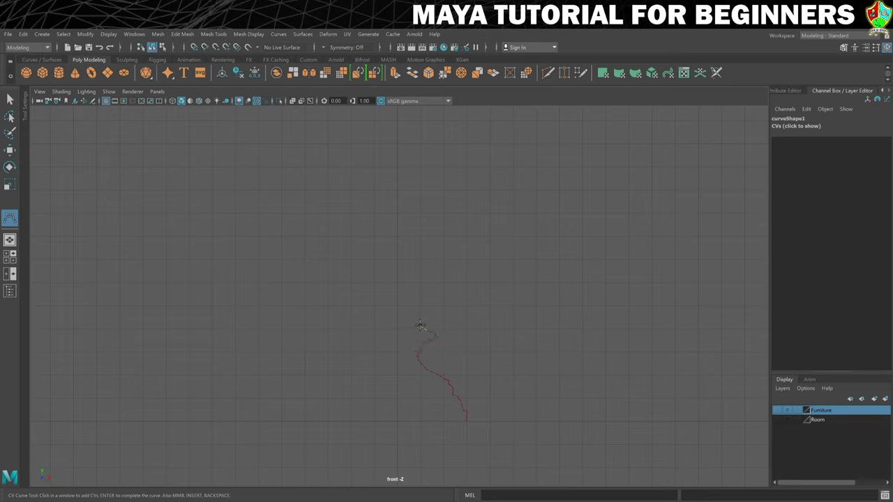
- Continue the profile curve up a long straight stem, add a ring and an outward-flaring cup, and finish the curve
click(421, 295)
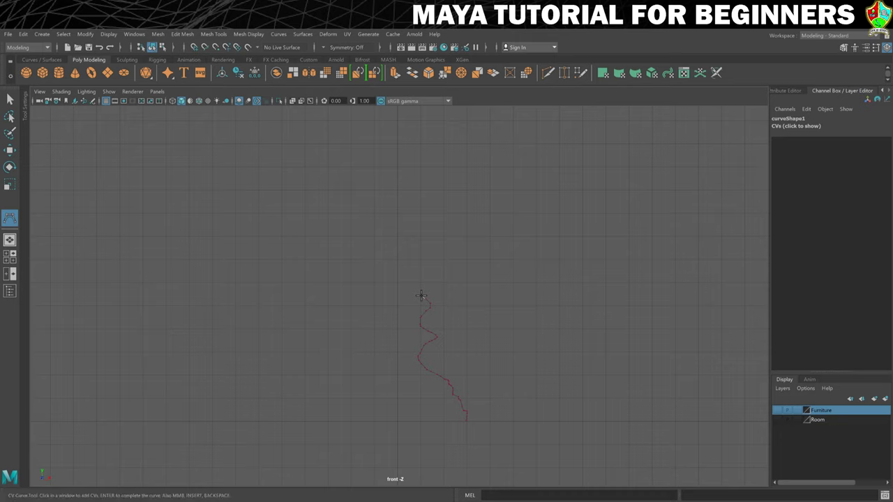
click(420, 194)
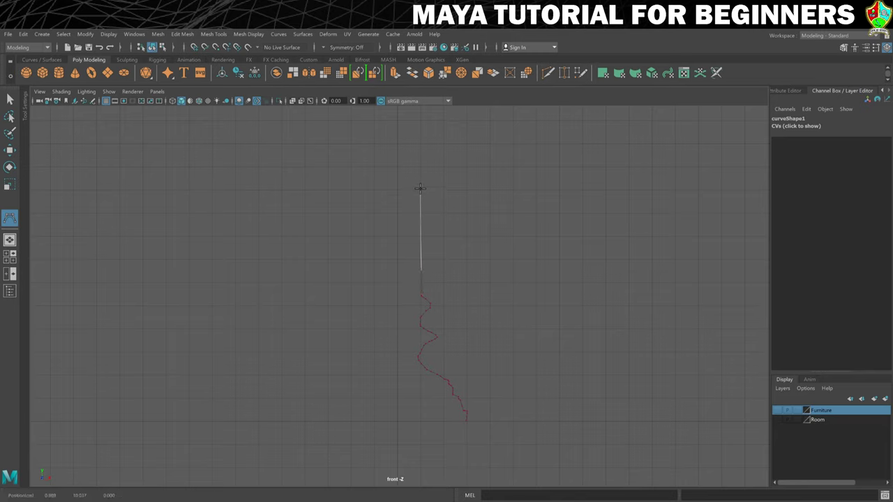
click(419, 184)
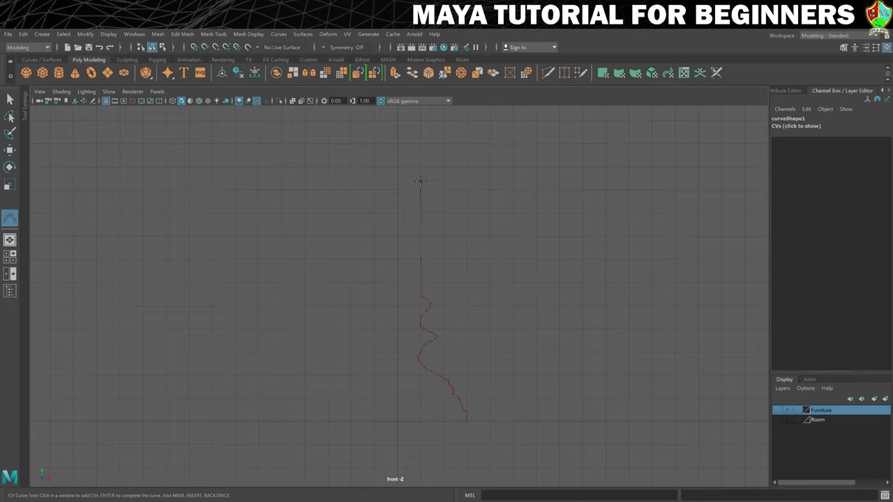
click(422, 158)
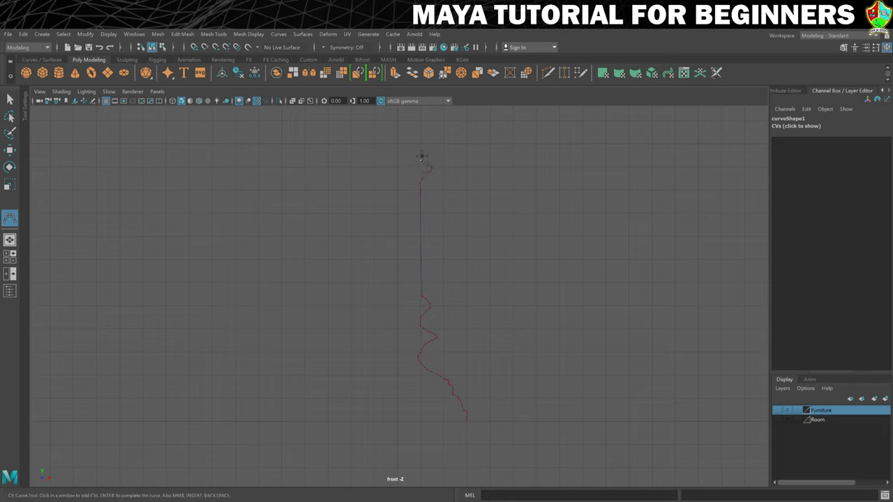
click(458, 131)
key(r)
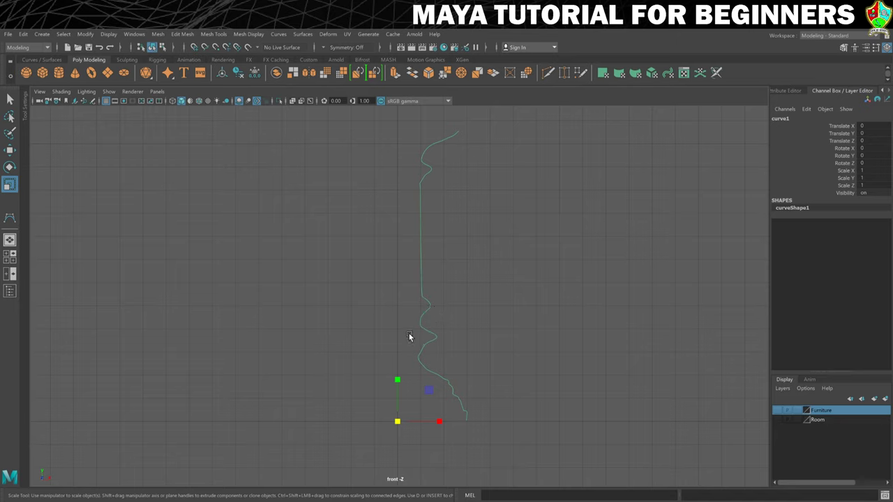
- Try to revolve the profile curve directly without opening the Revolve options
click(301, 34)
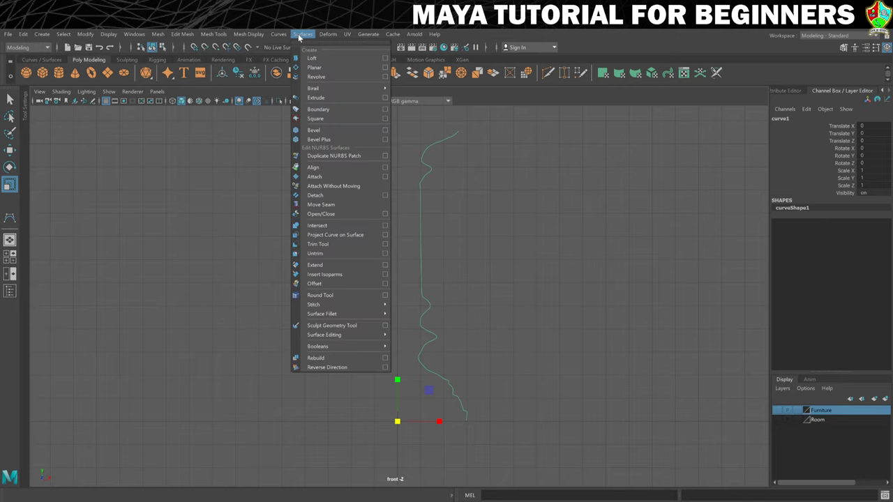
click(314, 78)
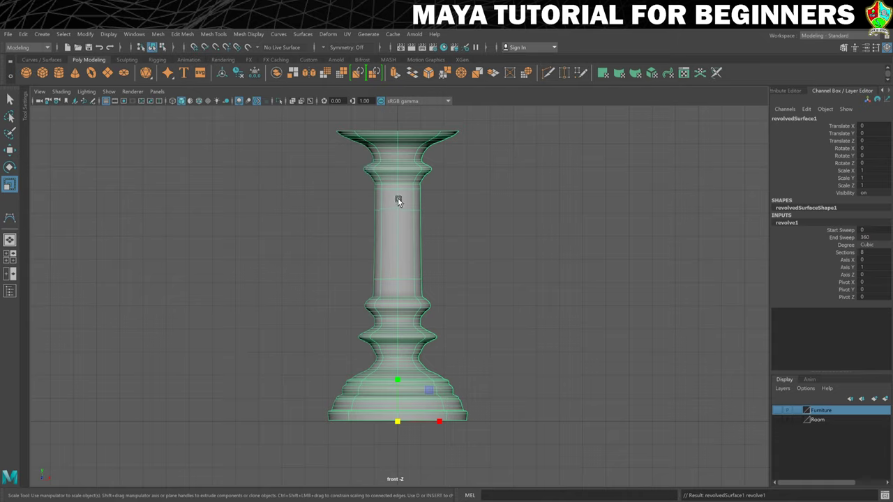
key(ctrl+z)
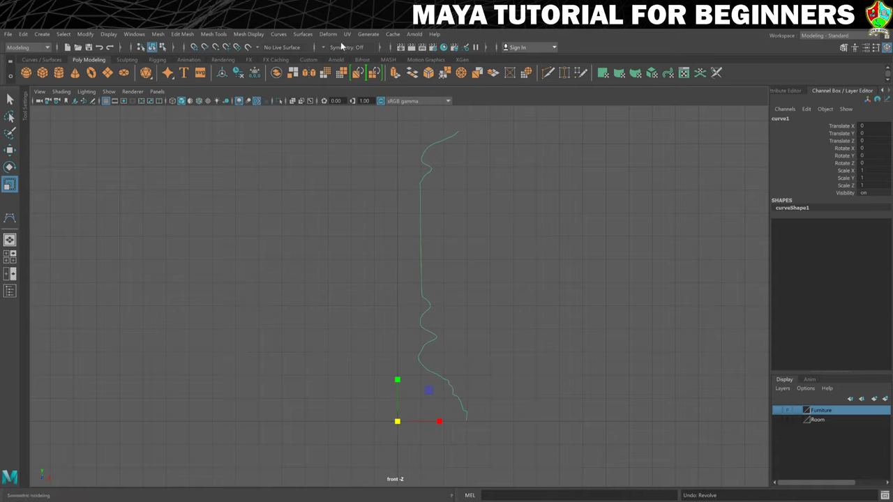
- Revolve the profile curve 360 degrees around the Y axis with Object pivot, Cubic degree, 8 segments and NURBS output
click(303, 33)
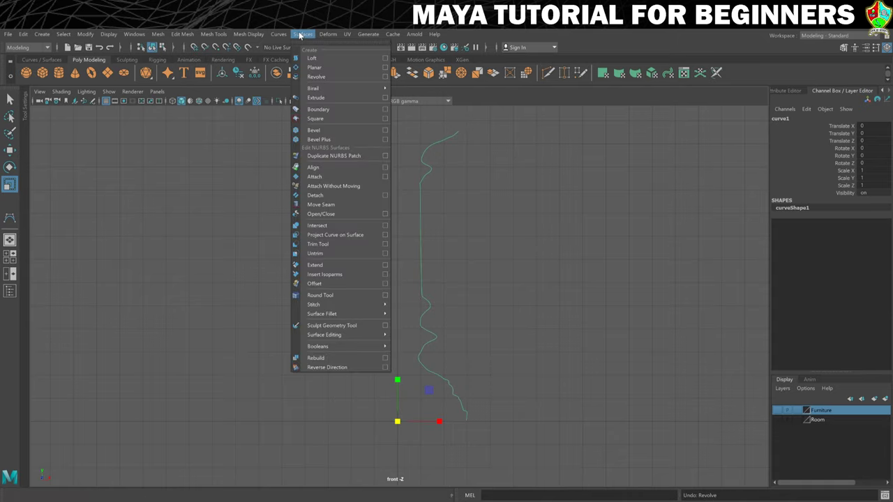
click(385, 76)
drag(434, 106, 671, 105)
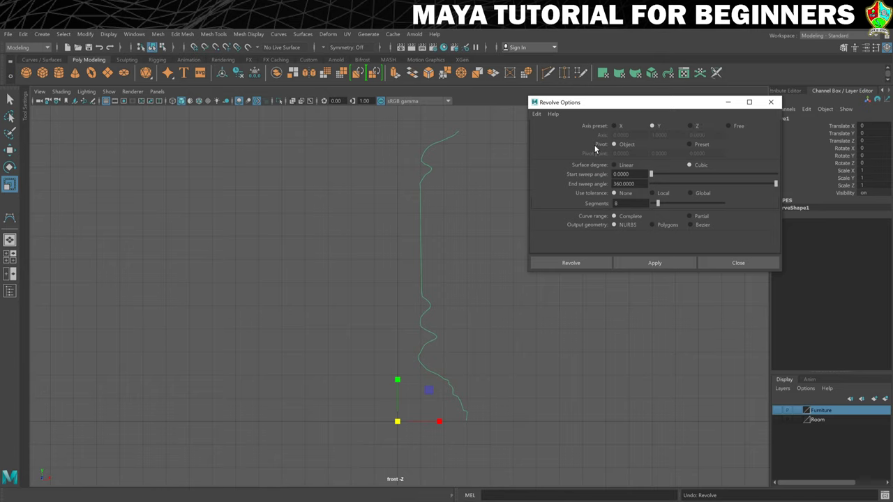
click(560, 263)
right_drag(401, 236, 446, 223)
click(477, 222)
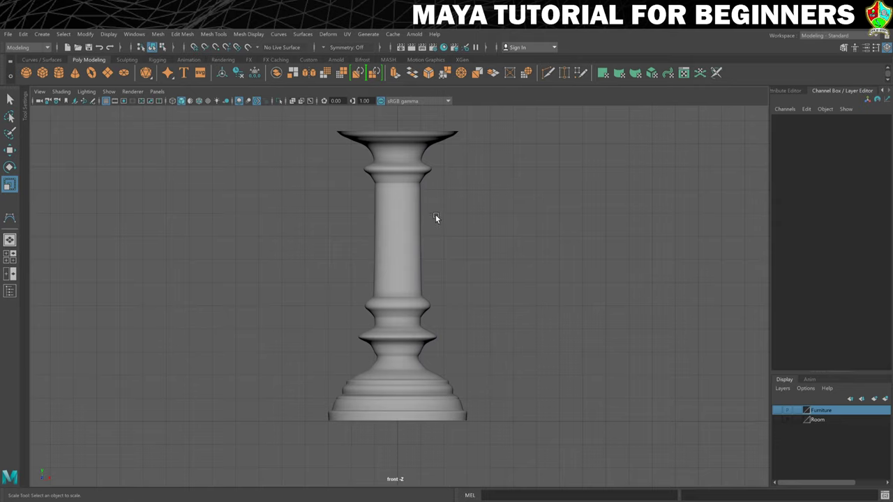
- Return to the perspective view and convert the revolved candlestick surface from NURBS to polygons
key(space)
key(space)
alt+drag(502, 192, 475, 300)
click(377, 280)
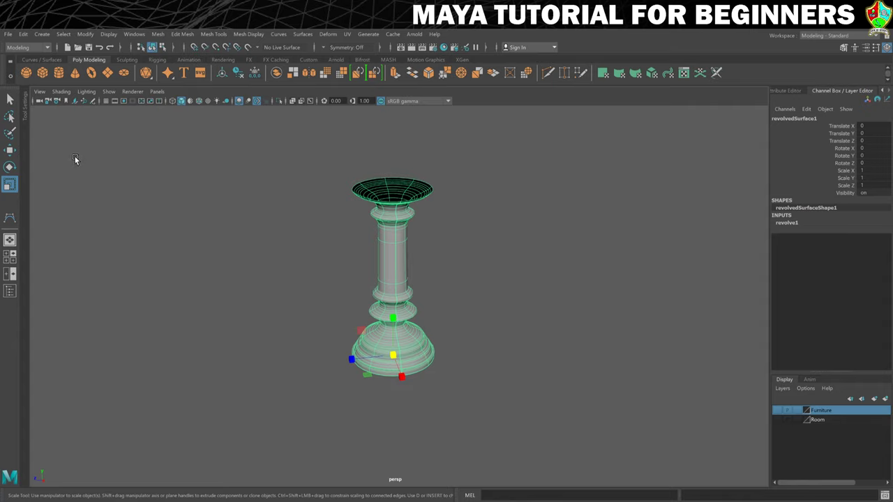
click(85, 35)
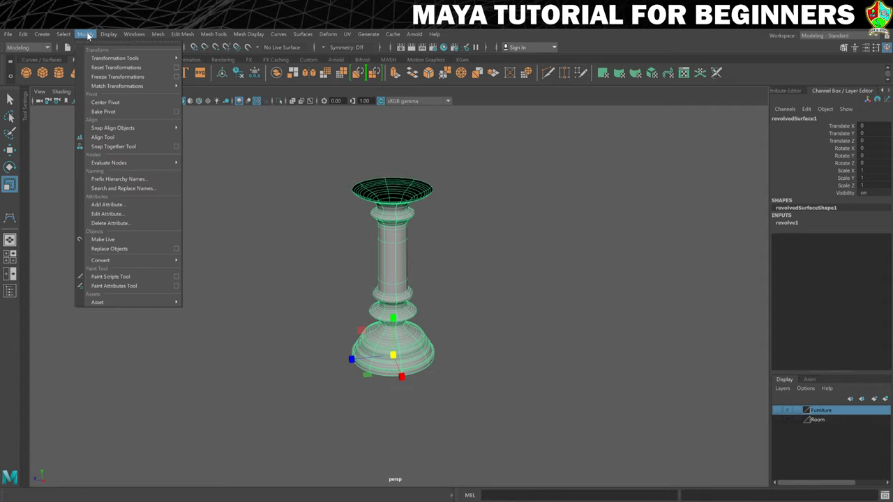
mouse_move(102, 260)
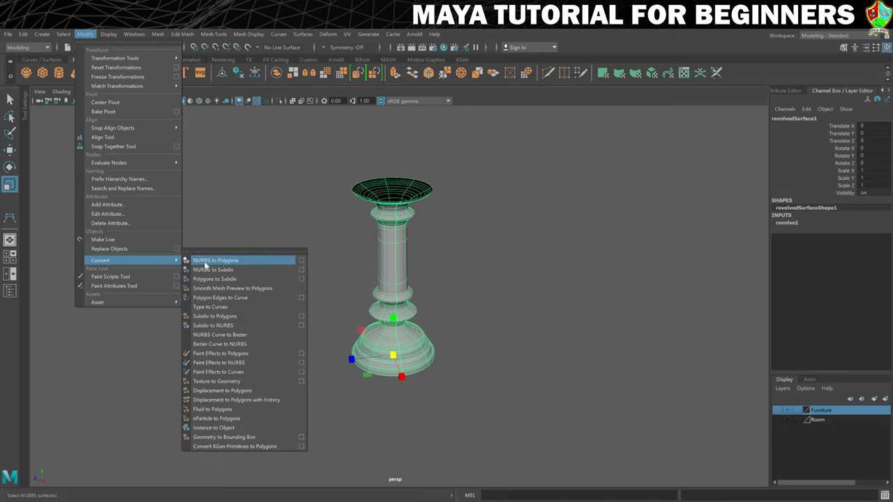
click(242, 261)
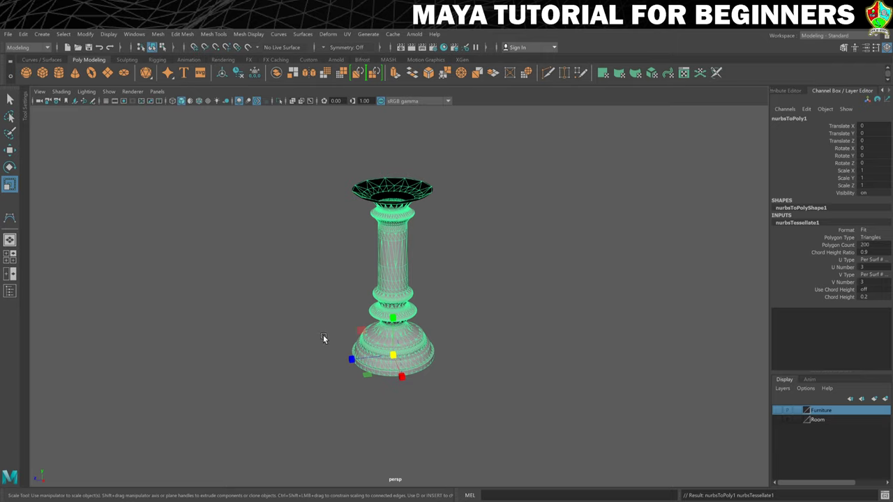
- Move the polygon candlestick aside along Z to about -7.173 and delete the original NURBS surface with its profile curve
key(w)
shift+drag(349, 359, 441, 346)
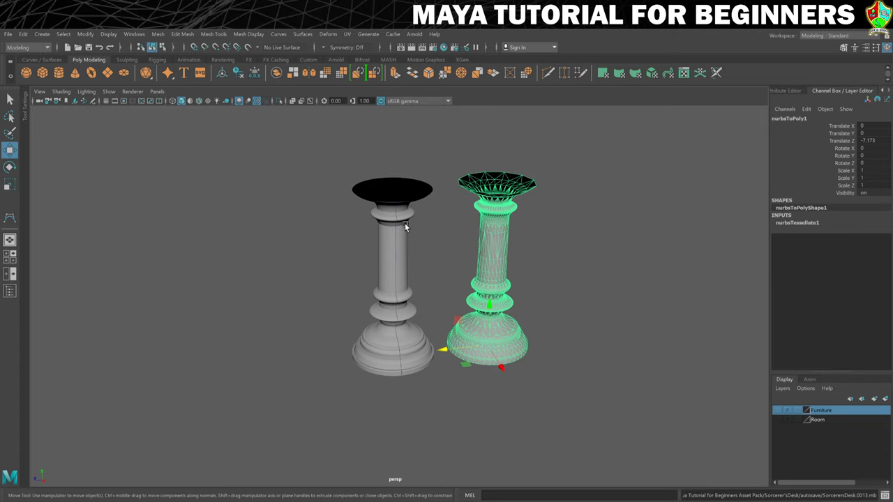
click(399, 245)
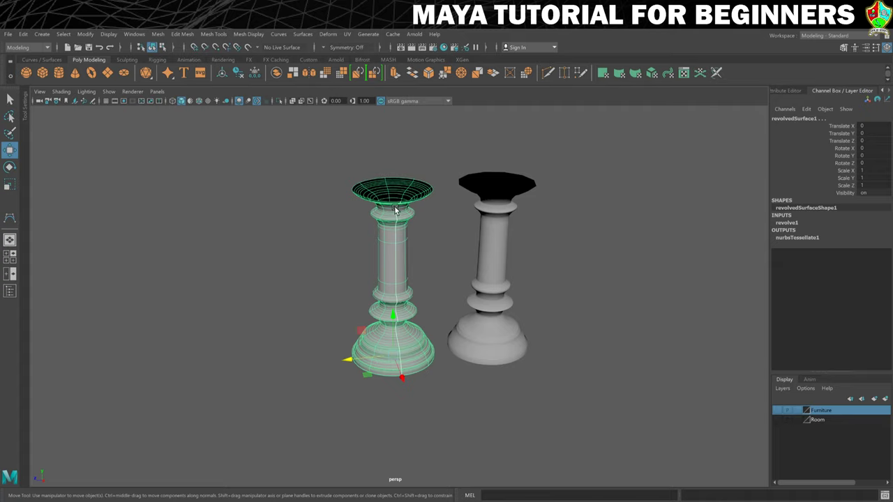
key(Delete)
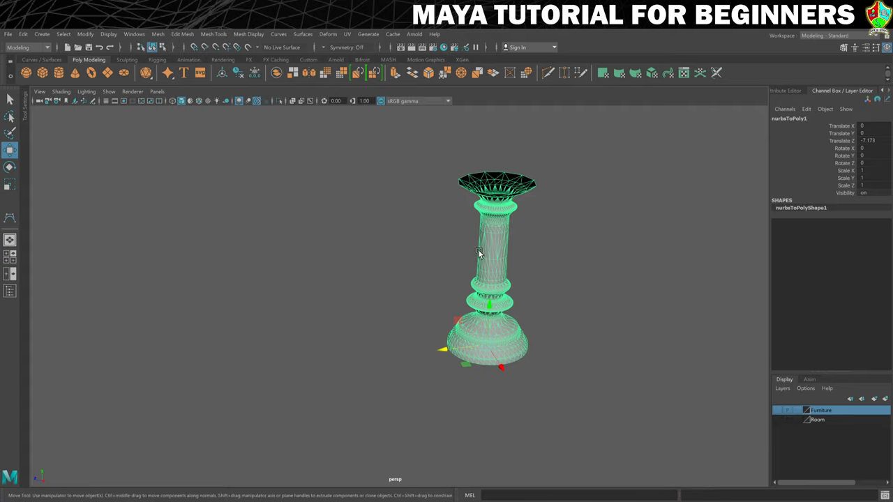
- Set the polygon candlestick's Translate Z to 0 and deselect it
double_click(867, 140)
text(0)
click(474, 255)
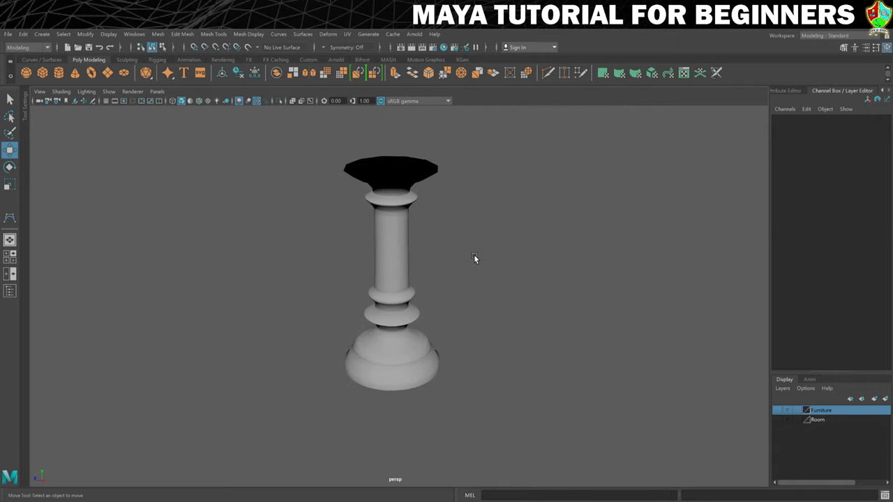
scroll(474, 254, up, 3)
scroll(474, 257, down, 3)
alt+drag(500, 293, 495, 282)
scroll(496, 281, down, 2)
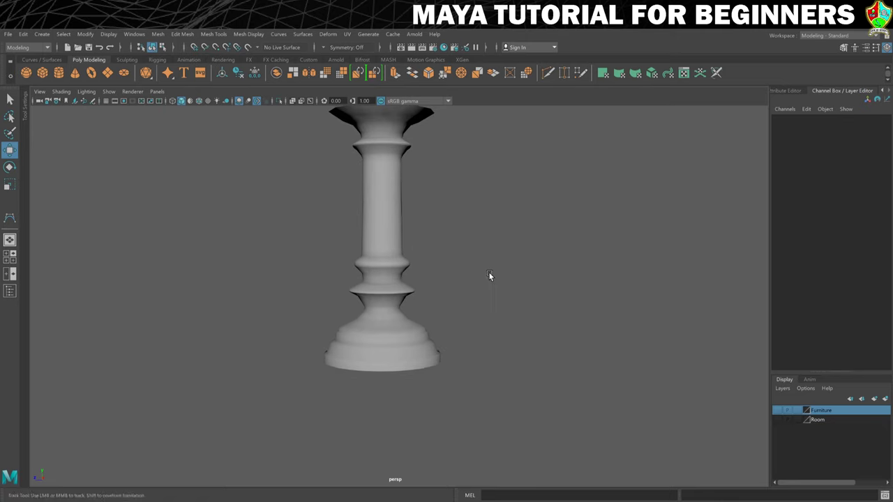
- Retopologize the candlestick mesh into clean quads and deselect it
alt+middle_drag(489, 277, 528, 328)
click(443, 257)
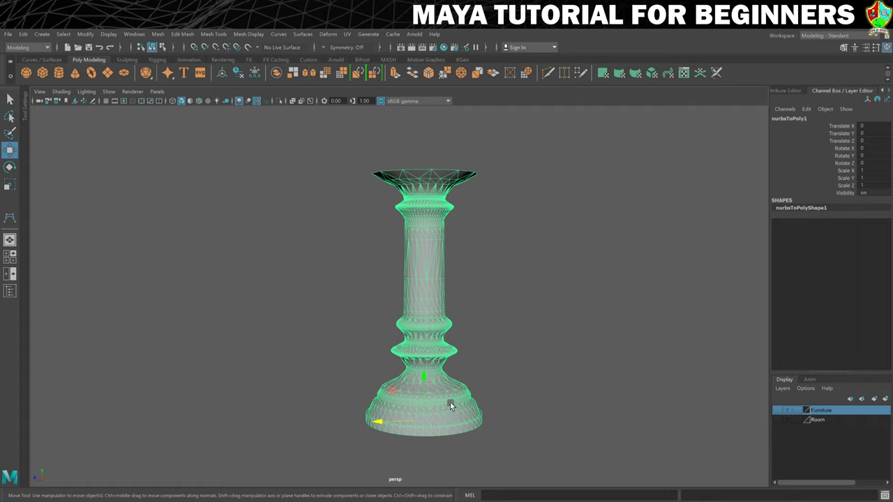
click(158, 35)
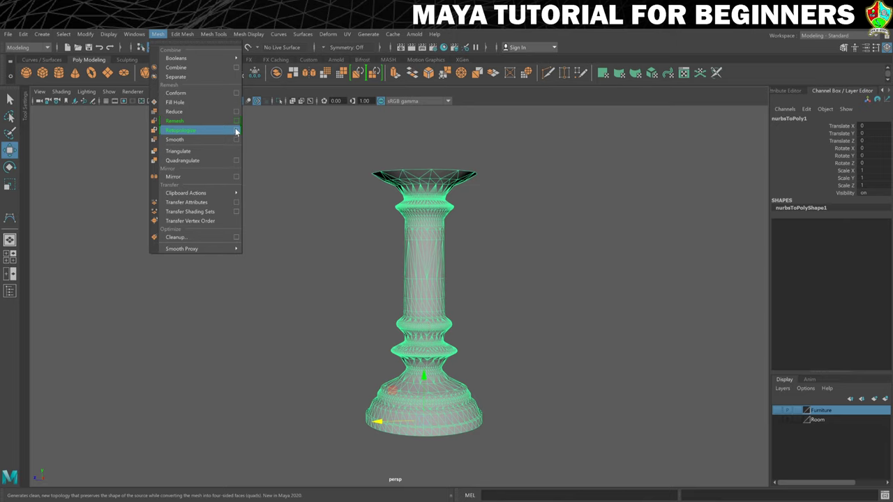
click(176, 130)
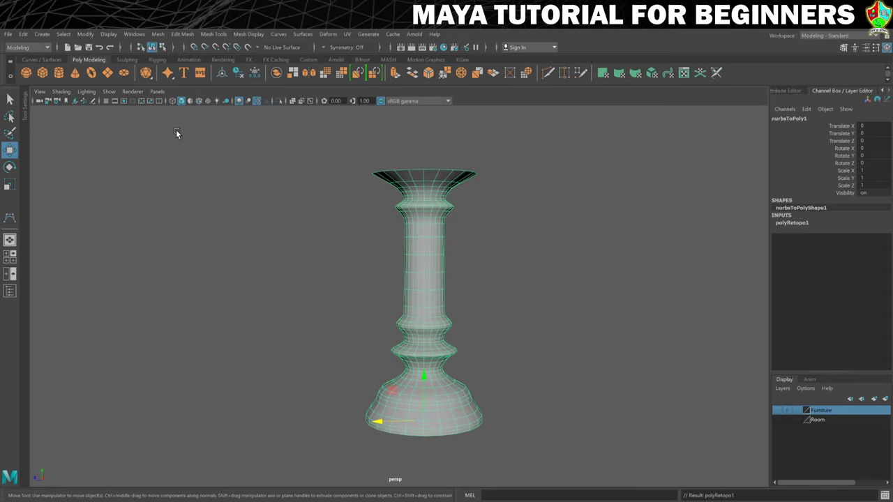
click(486, 328)
alt+drag(500, 348, 379, 295)
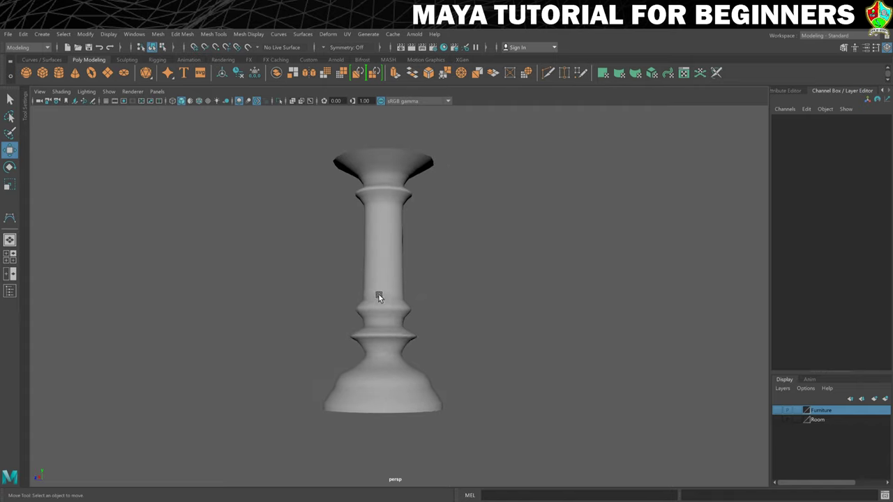
- Try to extrude the edge loop around the candlestick's open top rim, and undo the extrusion
click(401, 240)
alt+drag(414, 318, 433, 319)
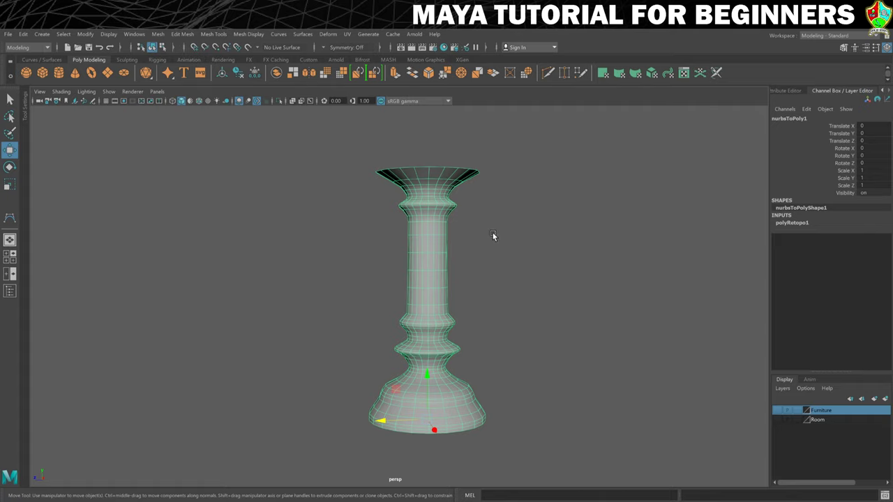
alt+drag(499, 225, 498, 249)
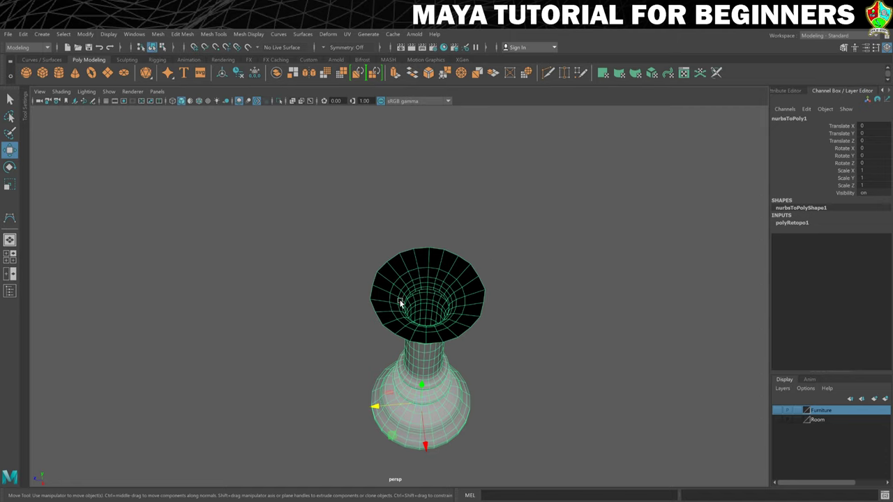
alt+drag(436, 358, 429, 233)
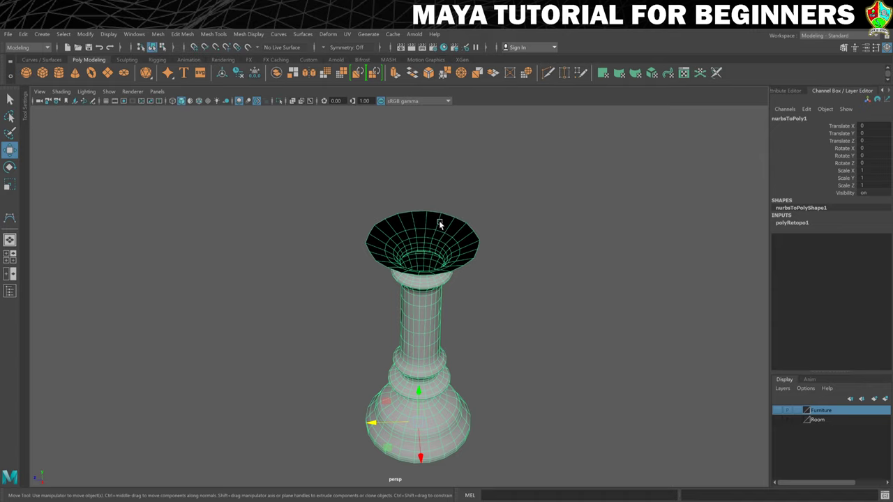
right_click(440, 224)
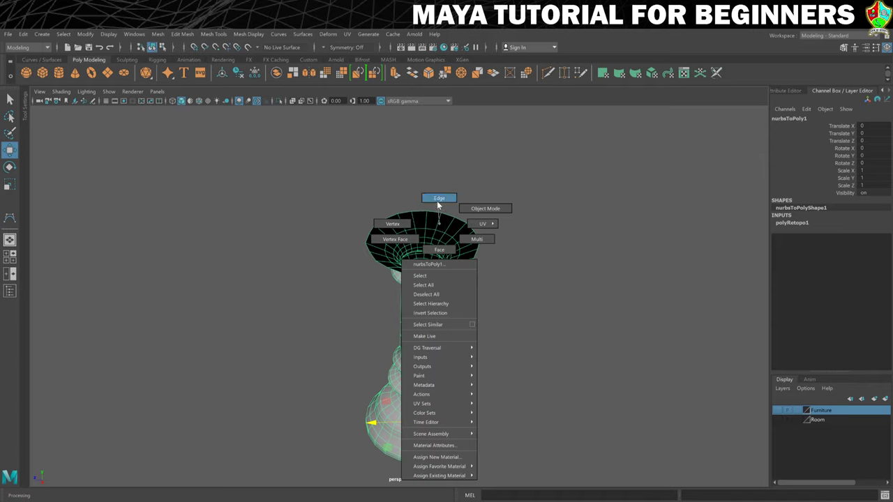
click(438, 199)
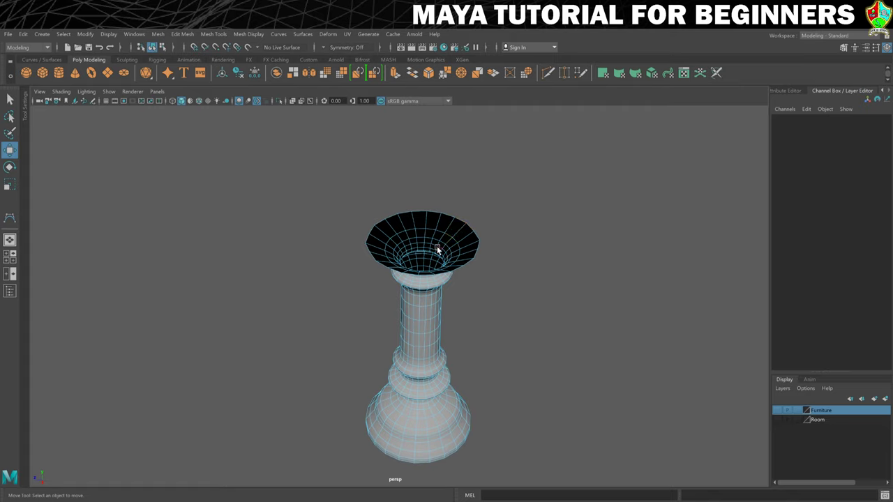
double_click(444, 219)
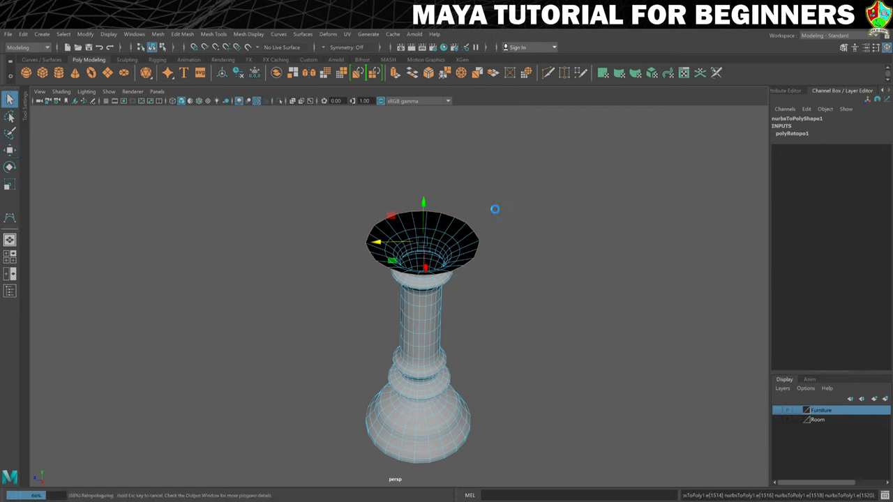
key(ctrl+e)
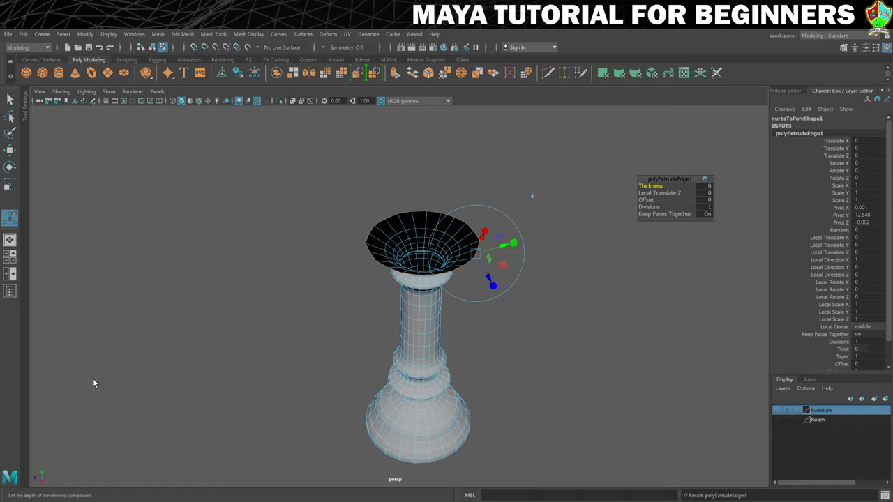
key(g)
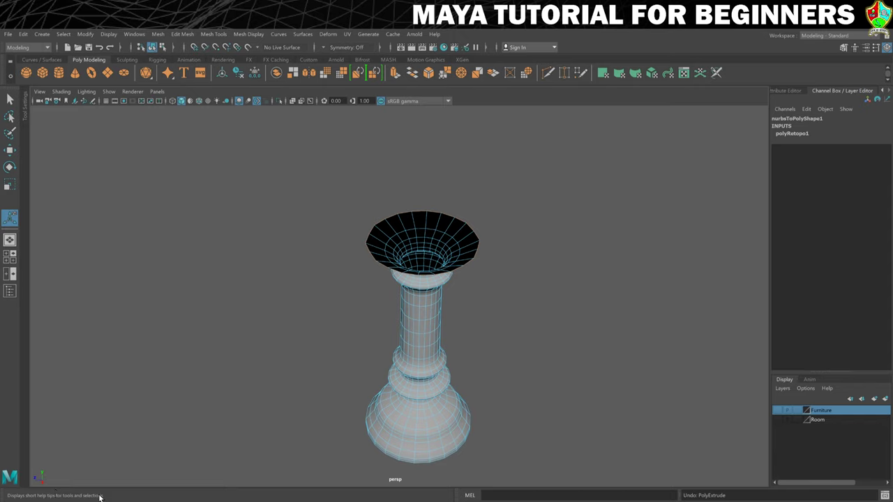
- Return the candlestick to object mode and delete its construction history
right_drag(417, 307, 464, 260)
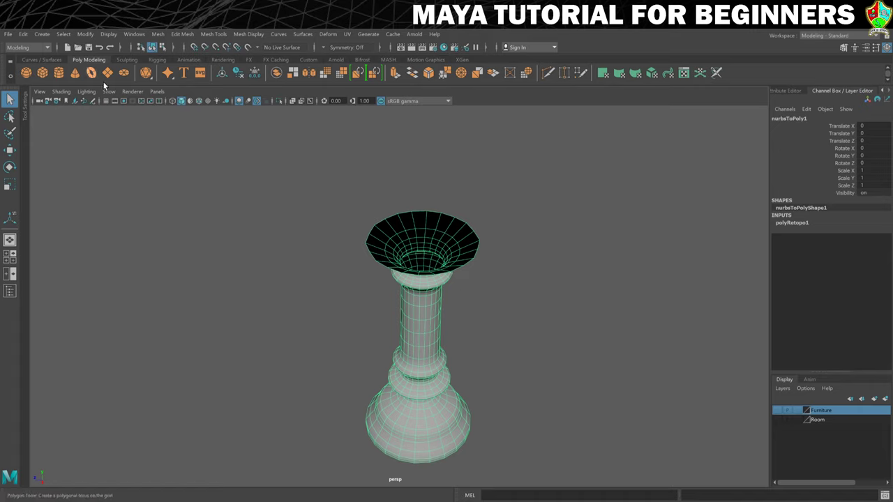
click(23, 34)
mouse_move(40, 144)
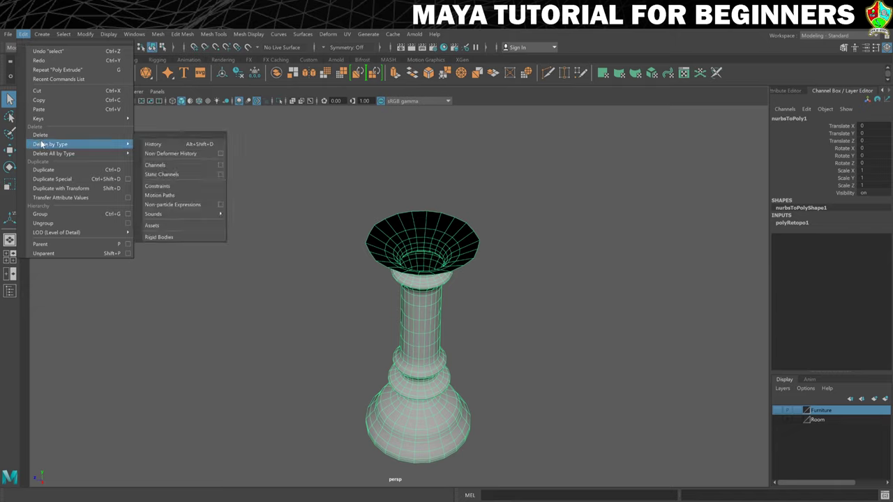
click(162, 145)
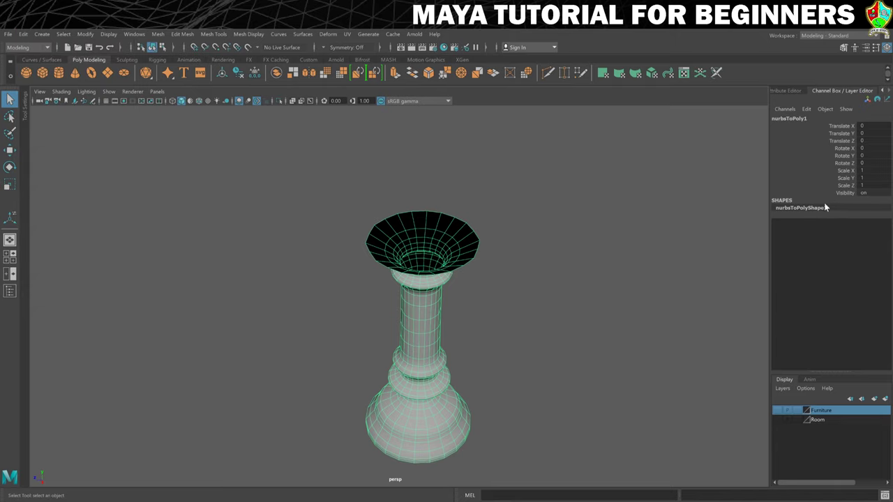
- Extrude the edge loop of the candlestick's top rim and scale the new edges inward, leaving a smaller central hole
right_click(431, 223)
click(430, 197)
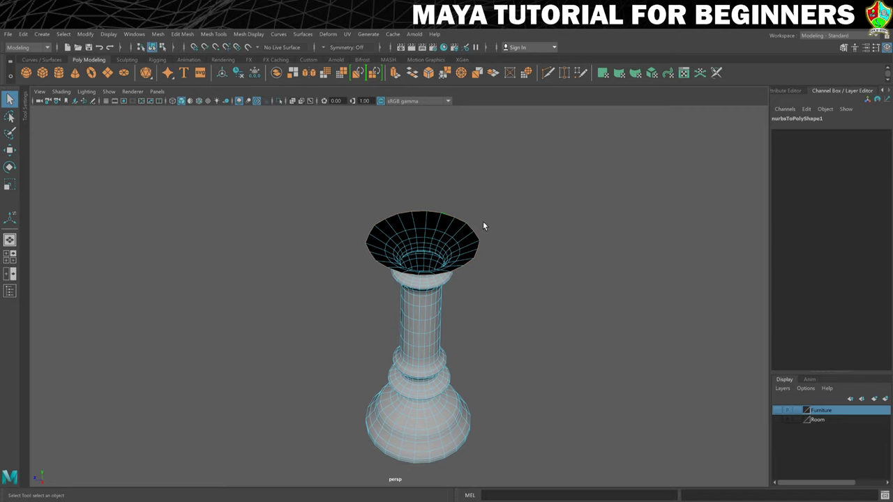
key(ctrl+e)
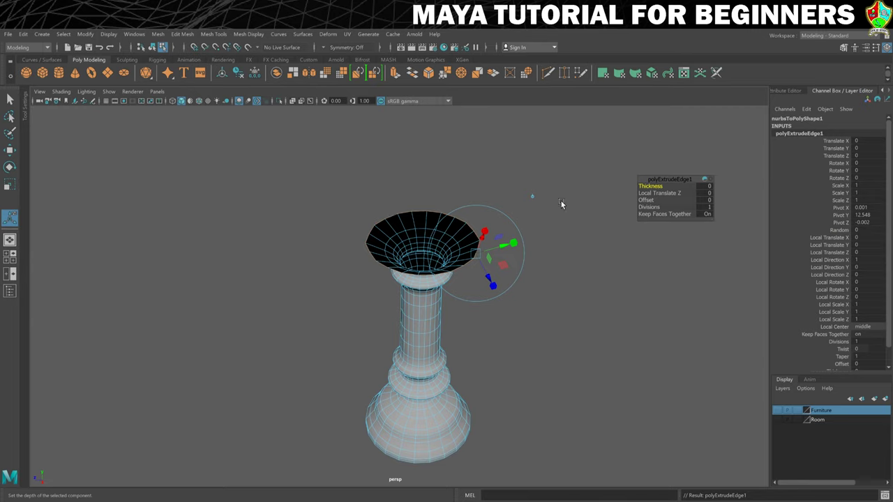
drag(640, 199, 645, 200)
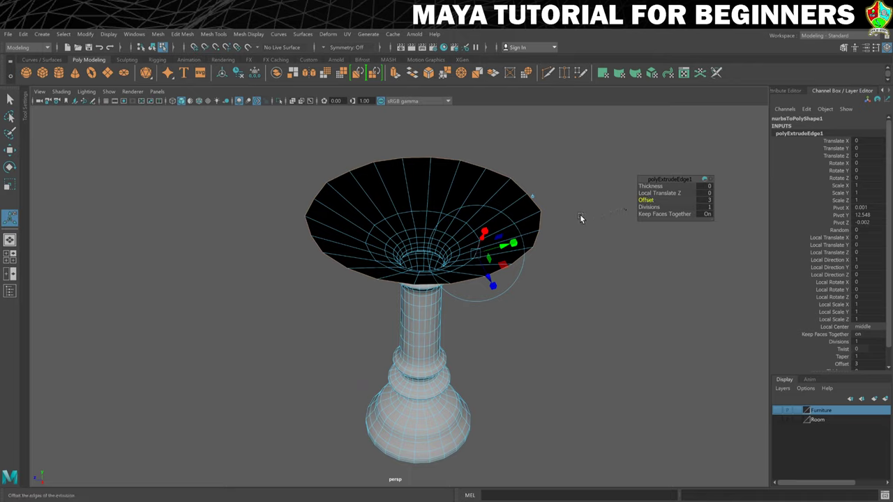
key(ctrl+z)
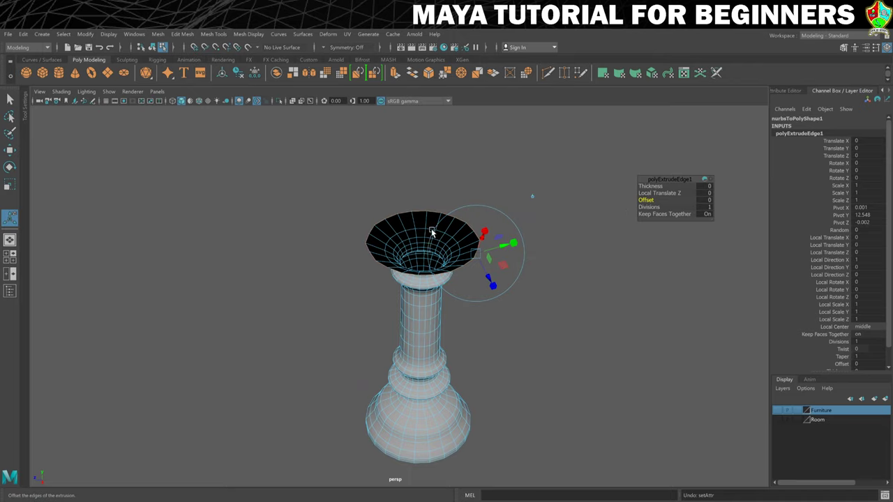
key(r)
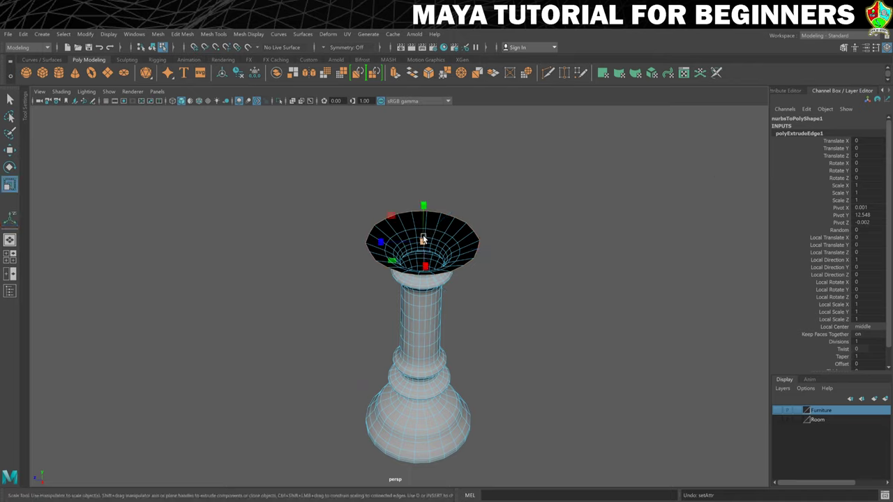
drag(422, 244, 347, 260)
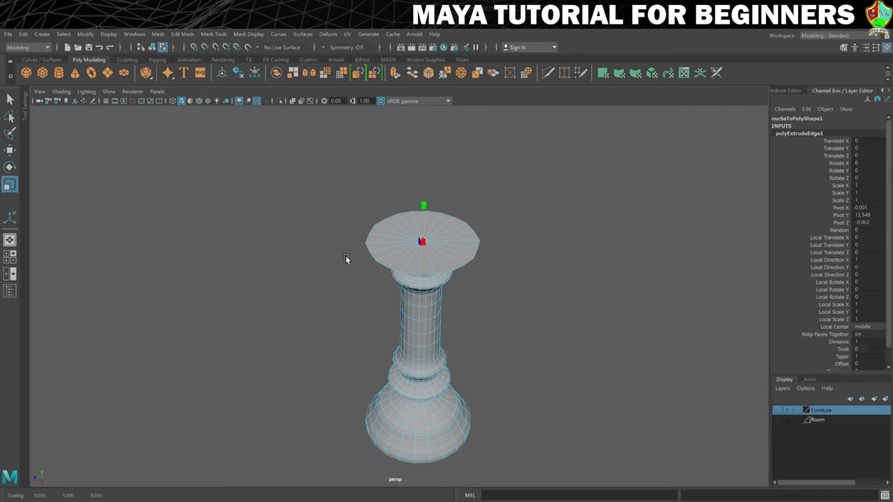
middle_drag(354, 252, 378, 246)
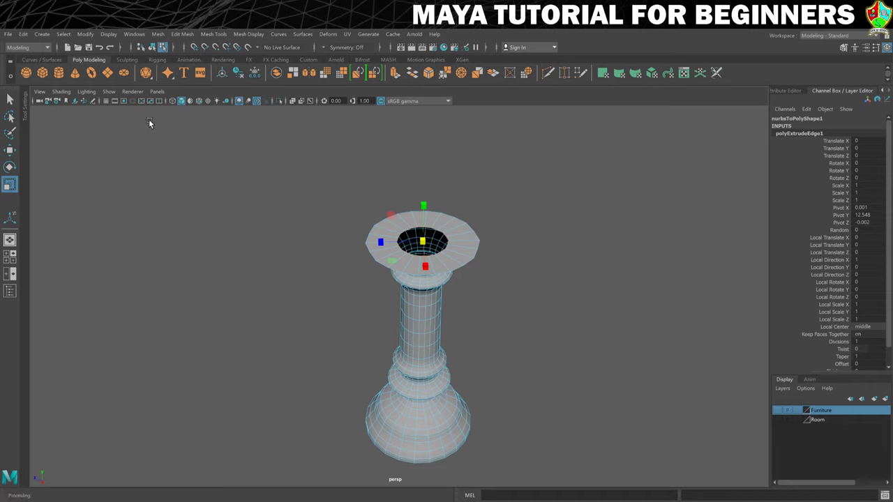
- Convert the inner top edge selection to vertices, merge them to the center to cap the top, and return to object mode
click(64, 35)
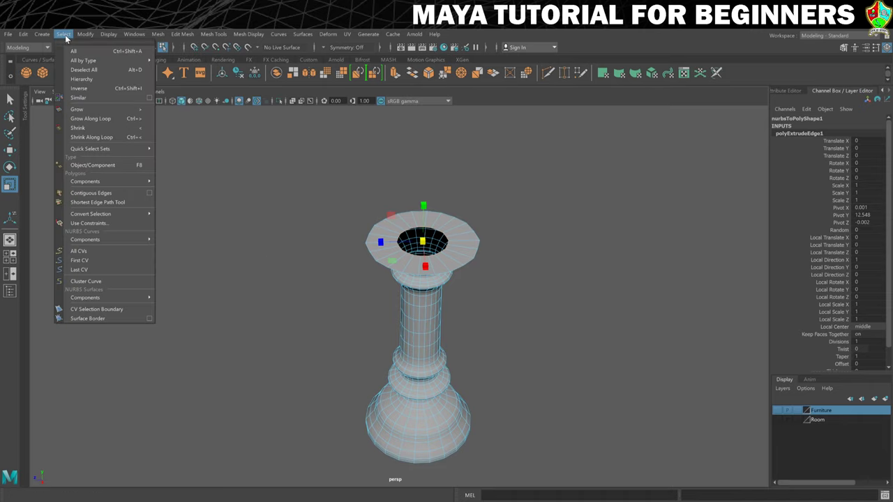
mouse_move(105, 214)
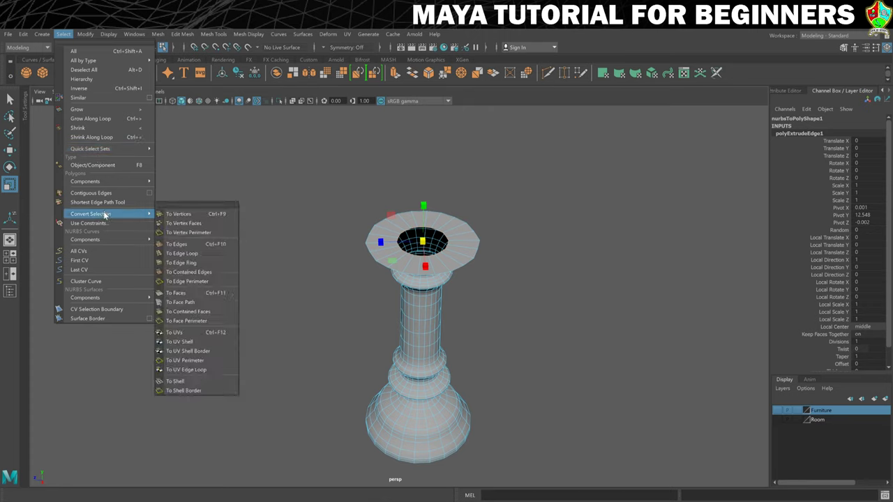
click(193, 215)
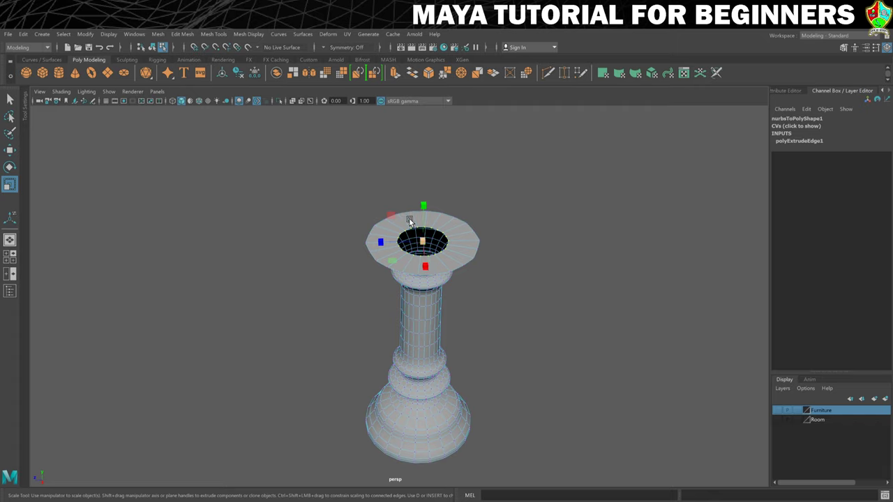
click(182, 33)
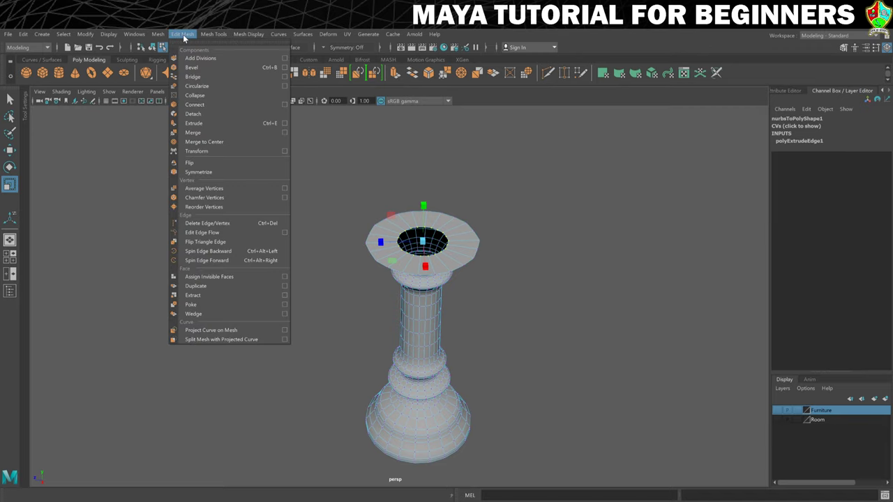
click(208, 142)
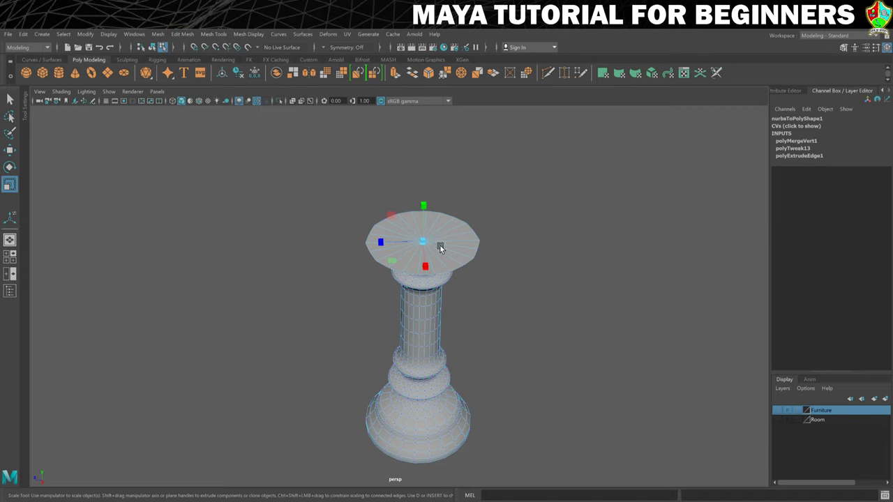
scroll(439, 245, up, 3)
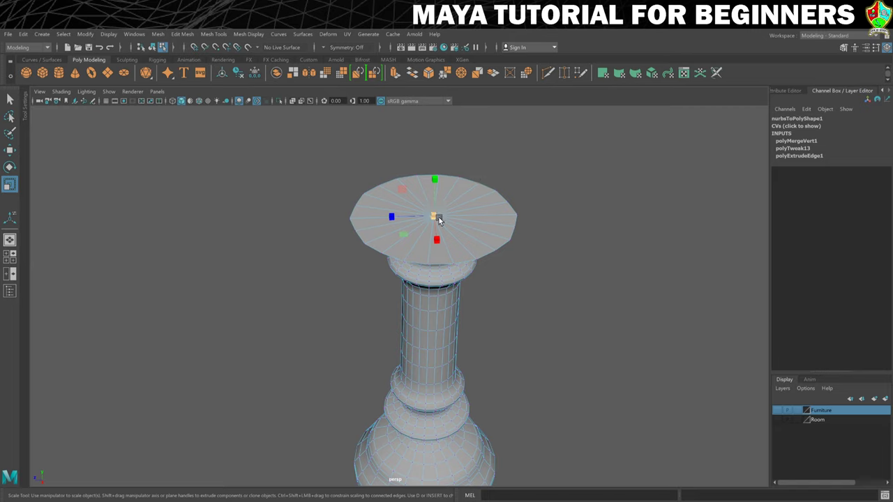
right_drag(473, 208, 516, 195)
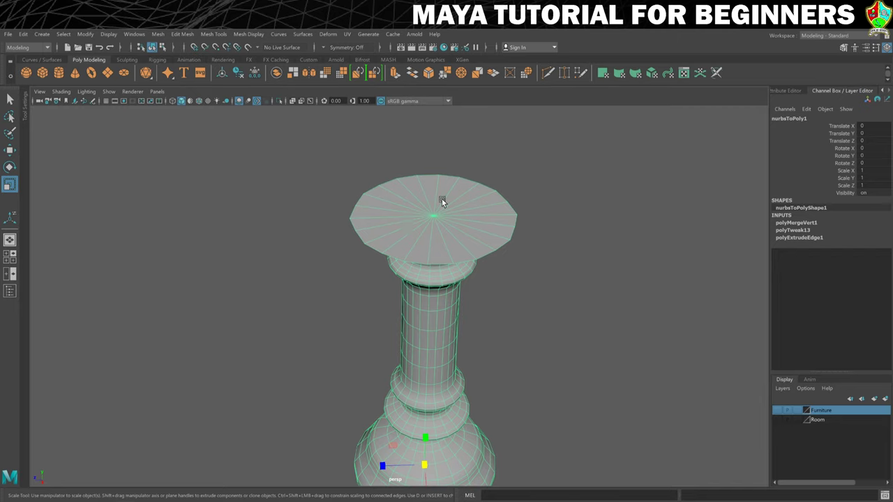
- Extrude the edge loop around the candlestick's open base and scale the new edges inward to narrow the hole
alt+drag(408, 213, 434, 252)
right_drag(433, 253, 434, 218)
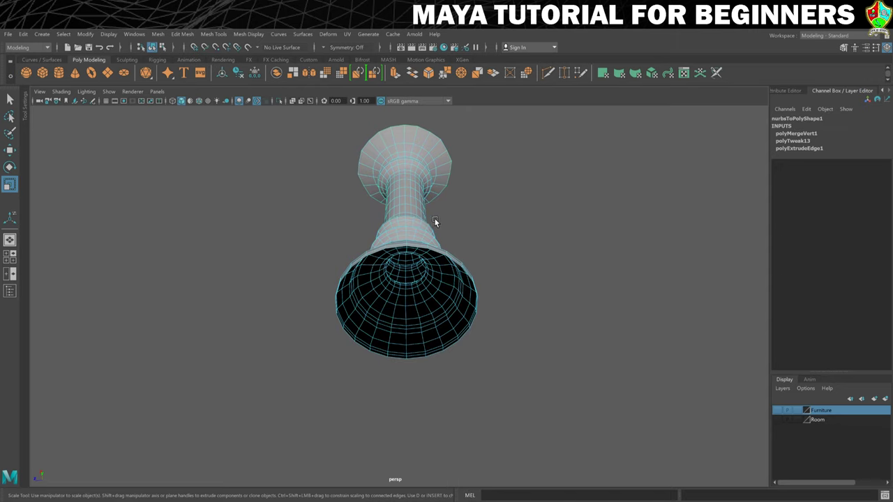
double_click(430, 355)
key(ctrl+e)
key(r)
drag(408, 307, 348, 295)
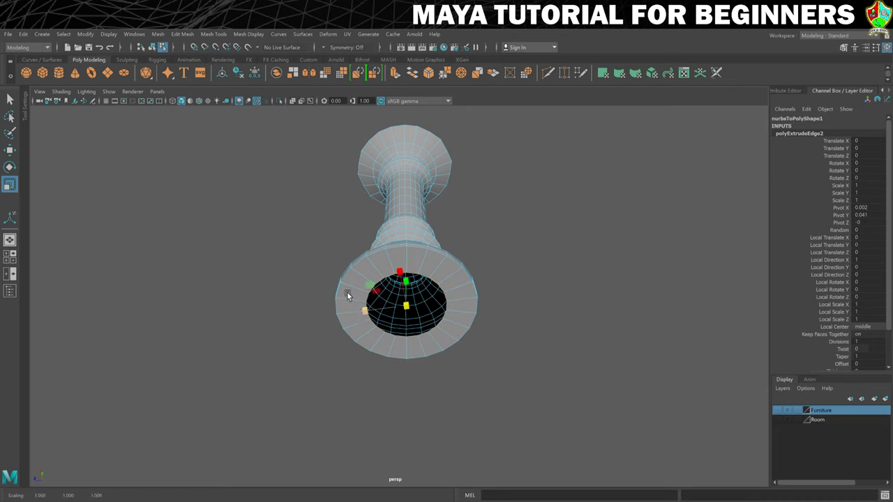
- Convert the inner base edges to vertices, merge them to the center to close the base, and deselect in object mode
click(63, 35)
mouse_move(63, 213)
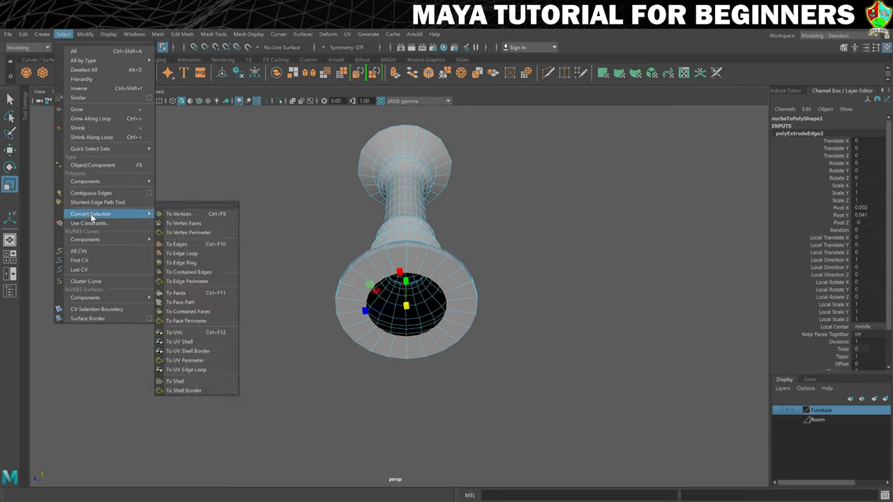
click(183, 214)
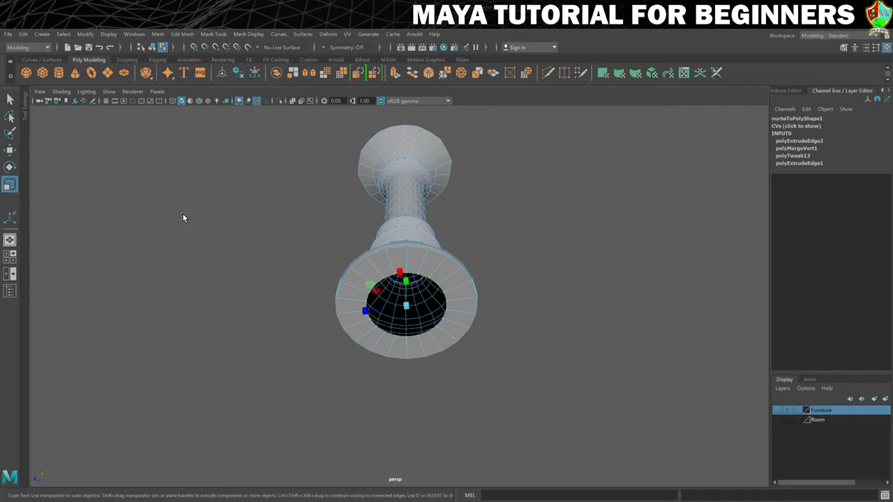
click(184, 34)
click(198, 141)
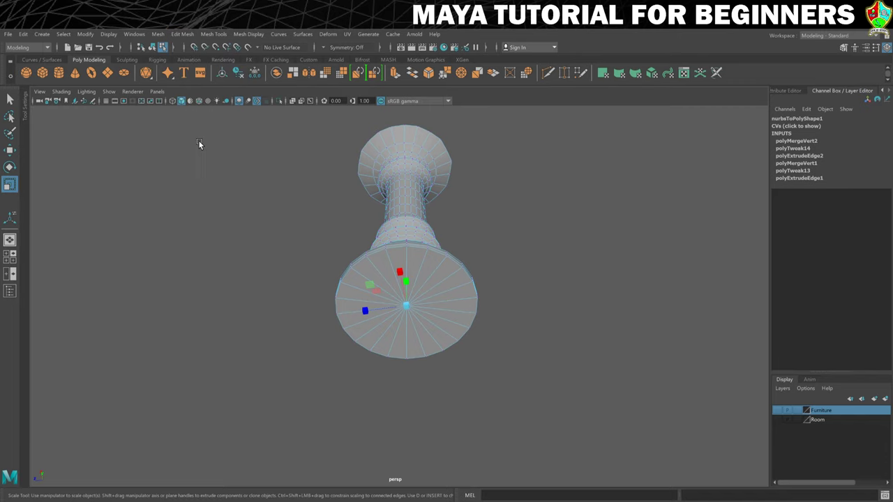
right_drag(401, 178, 429, 167)
click(506, 197)
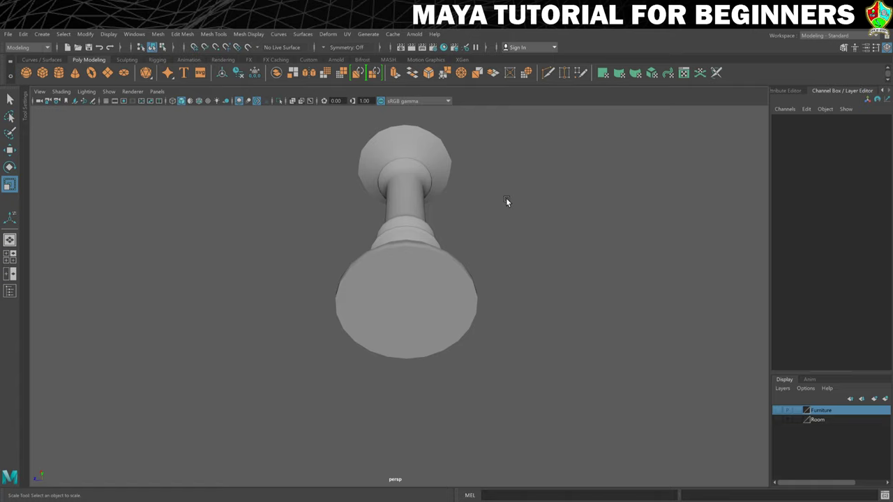
- Bevel the edge loop of the candlestick's top rim with 3 segments and a fraction of 0.2, and return to object mode
alt+drag(504, 208, 501, 231)
alt+right_drag(504, 235, 417, 188)
mouse_move(417, 189)
alt+mouse_down()
mouse_move(420, 213)
mouse_move(413, 201)
alt+mouse_up()
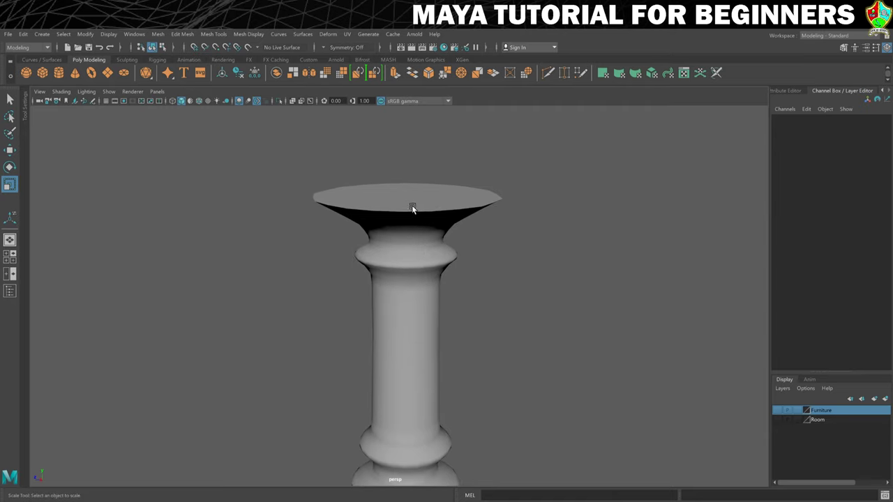
right_drag(405, 205, 408, 191)
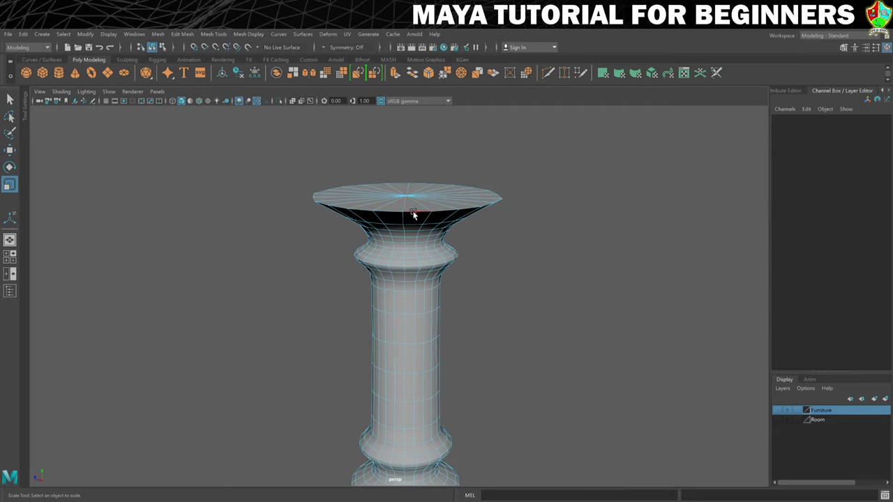
double_click(412, 215)
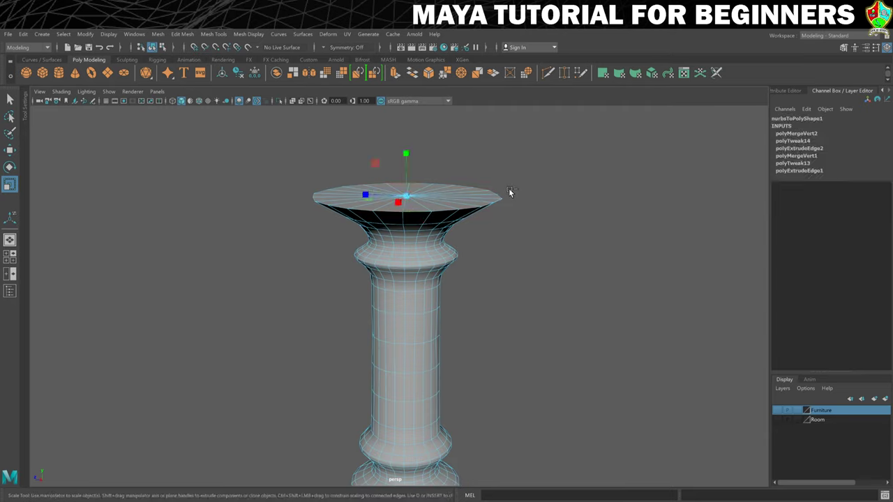
key(ctrl+b)
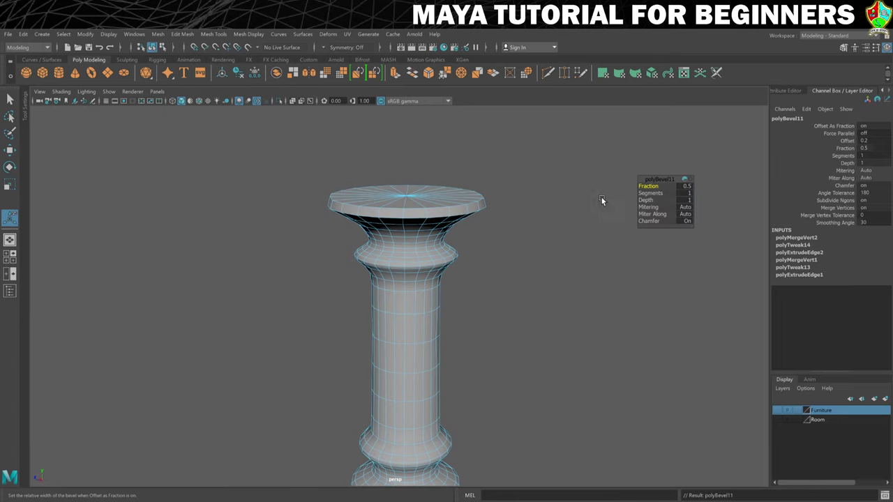
drag(653, 192, 659, 194)
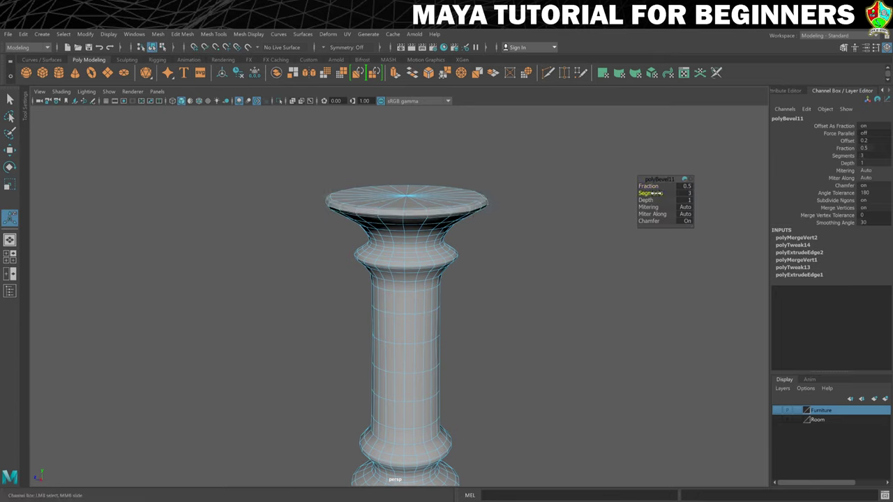
click(685, 186)
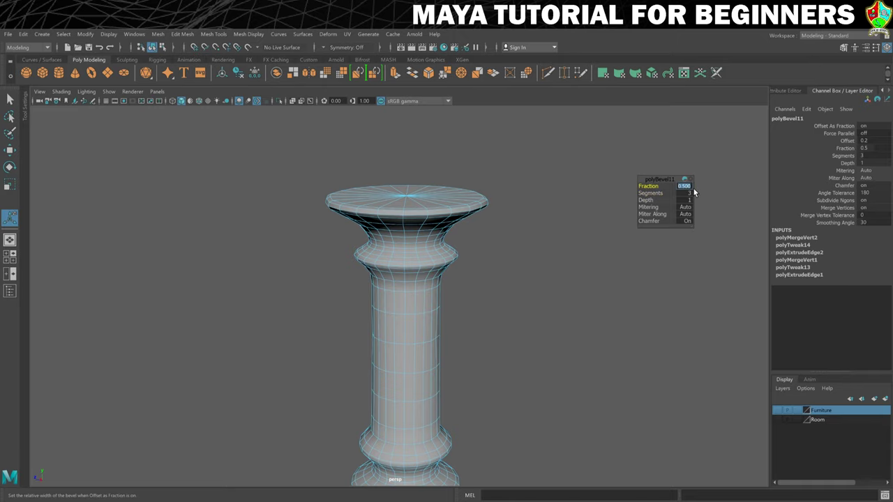
text(0.2)
key(Return)
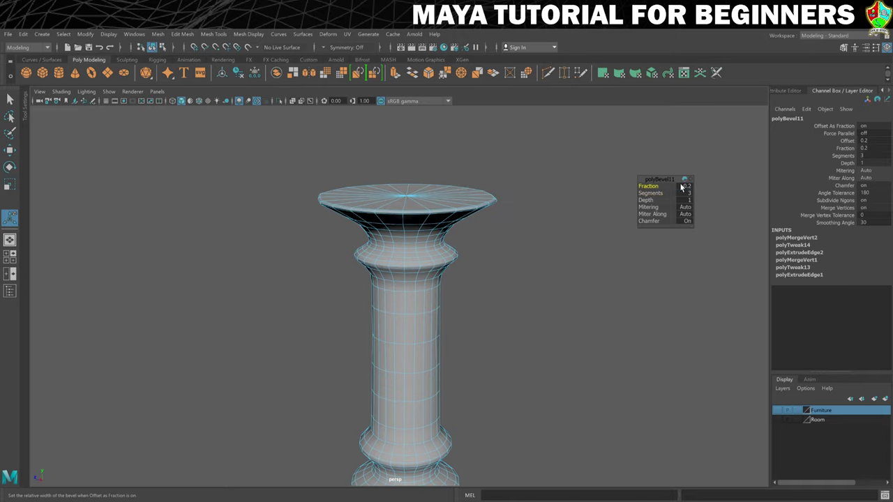
right_drag(447, 202, 488, 189)
click(562, 192)
- Select the candlestick mesh and rename it CandleHolder
scroll(515, 252, down, 5)
click(365, 301)
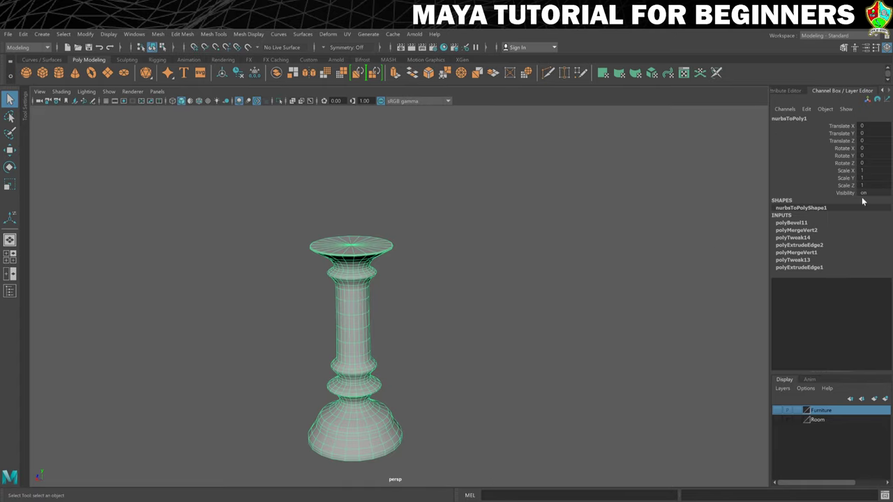
double_click(789, 119)
text(Candle)
key(Return)
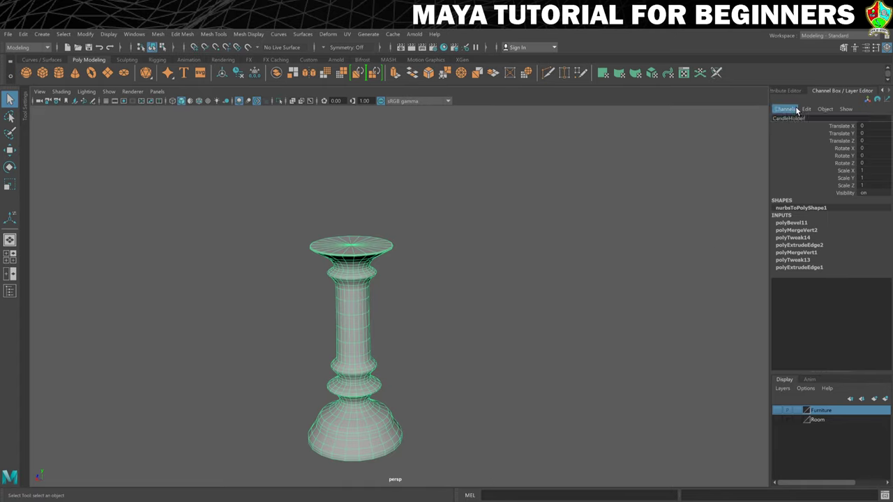
text(Holder)
key(Return)
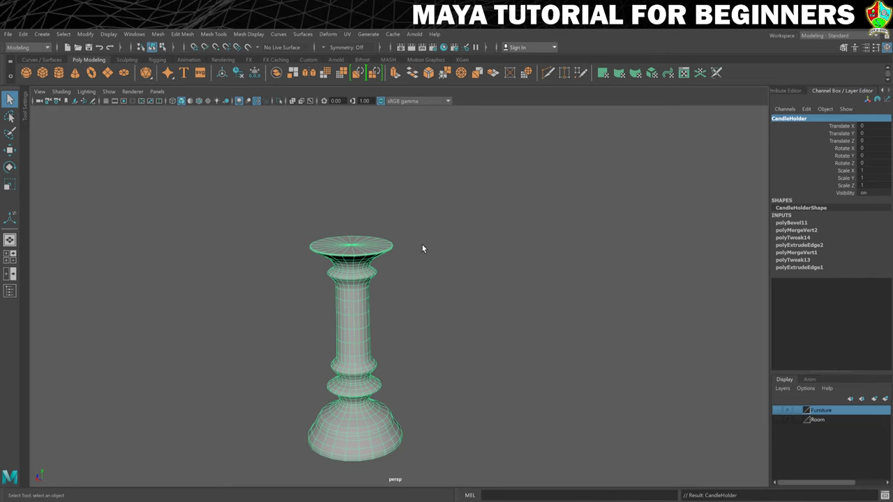
- Scale the CandleHolder down uniformly to about 0.08 and place it on the tabletop away from the flasks
scroll(422, 249, down, 2)
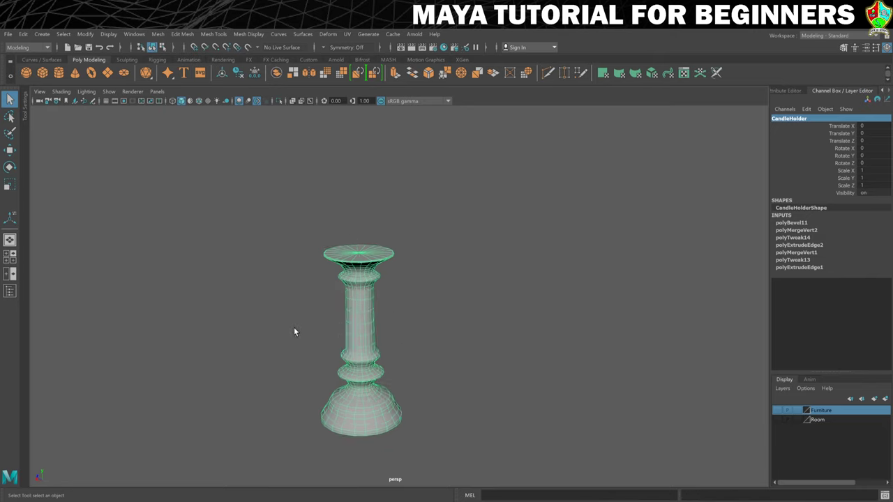
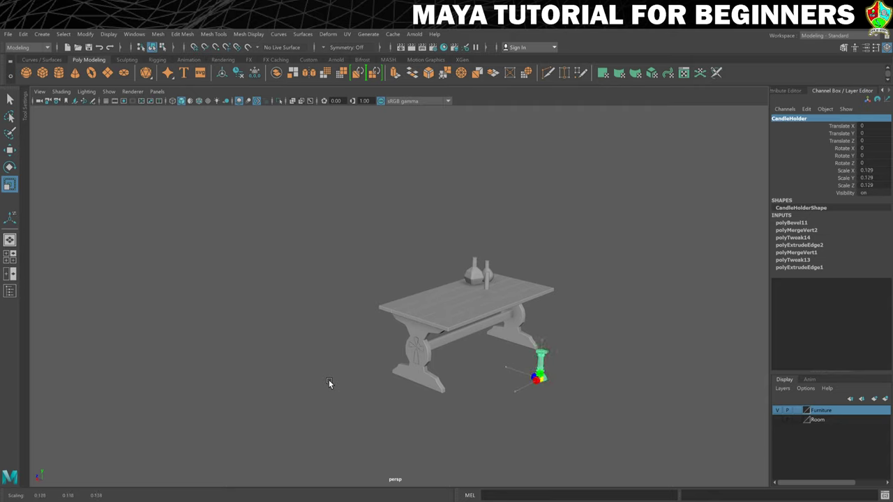
key(w)
drag(542, 343, 432, 280)
drag(458, 246, 457, 273)
key(r)
drag(456, 309, 457, 282)
key(w)
alt+right_drag(458, 282, 494, 290)
alt+drag(599, 300, 551, 296)
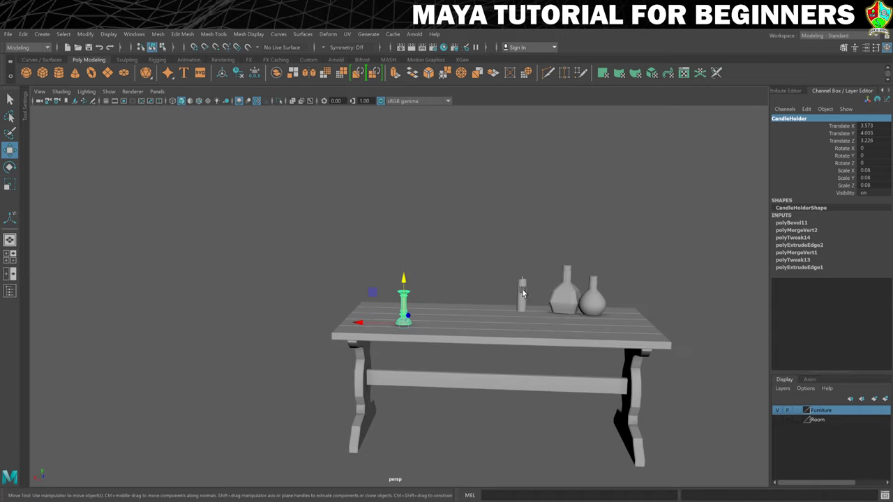
- Select the whole CandleGroup and move it above the candle holder, at about X 3.48, Y 8.38, Z 3.2
click(521, 293)
key(Up)
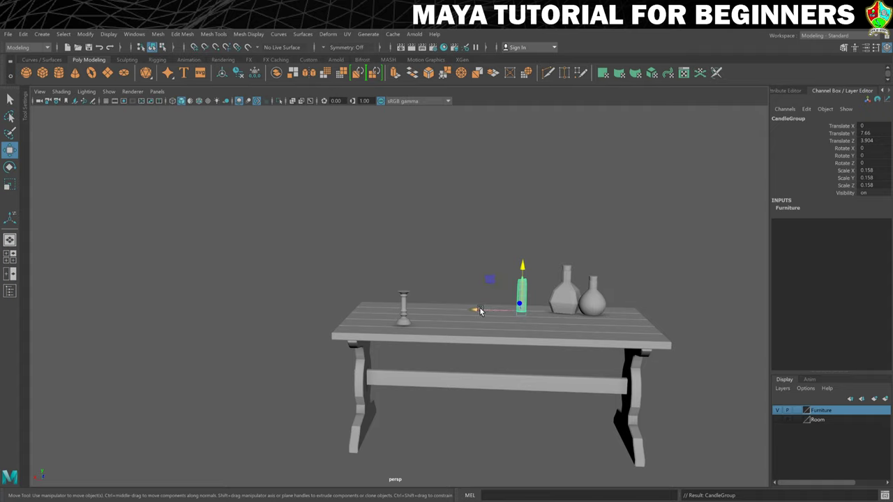
drag(476, 309, 359, 309)
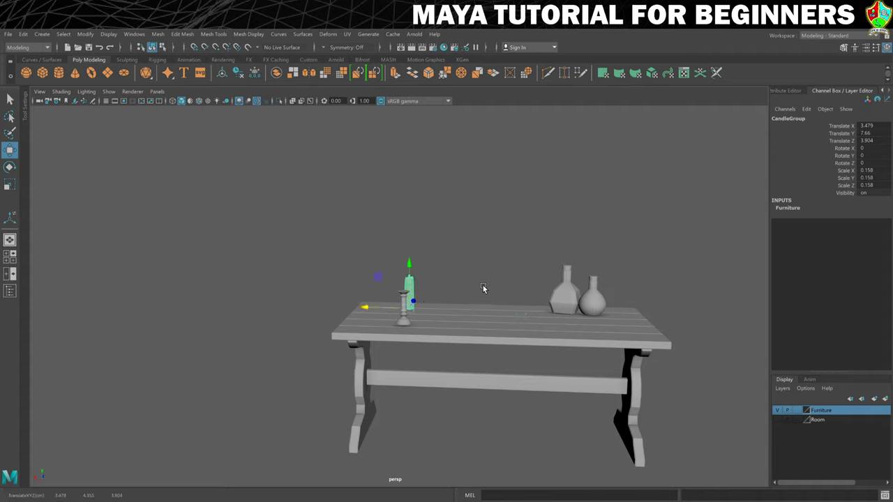
alt+drag(484, 288, 444, 297)
drag(366, 309, 345, 313)
alt+drag(295, 351, 396, 264)
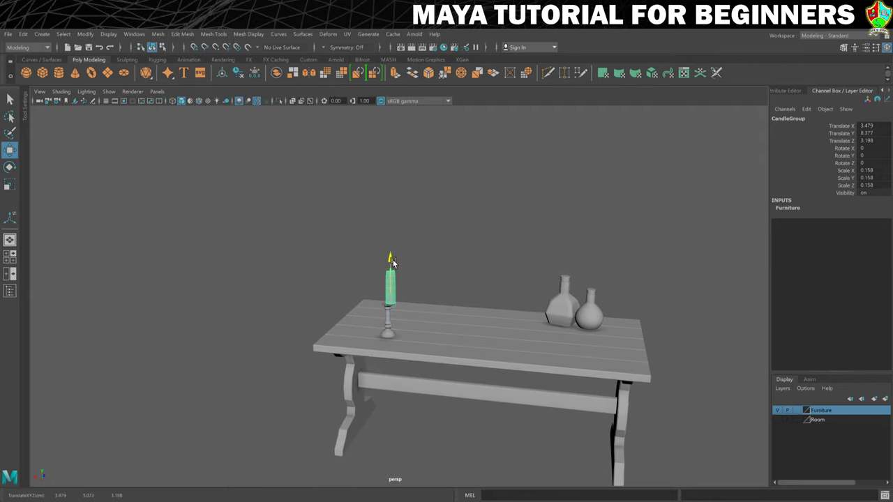
- Center the CandleGroup over the candle holder using the top view, at about X 3.57 and Z 3.22
key(f)
alt+right_drag(398, 263, 403, 325)
alt+drag(402, 325, 341, 389)
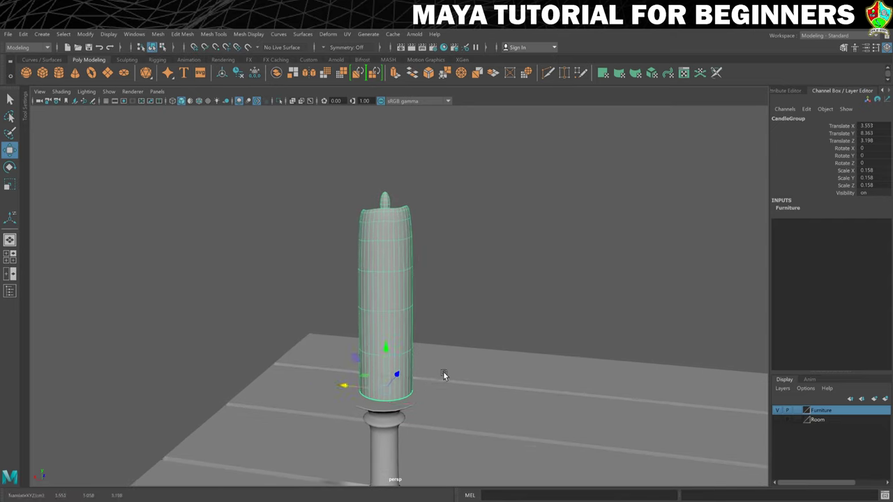
key(space)
key(space)
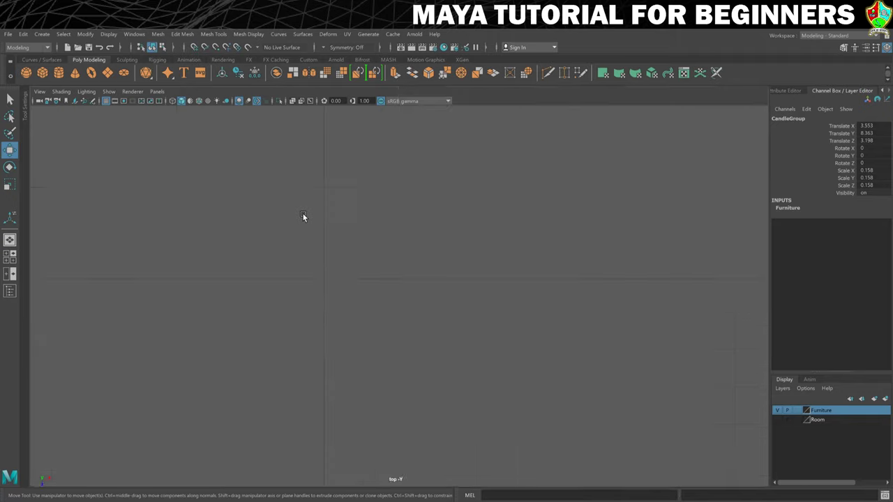
key(f)
scroll(314, 219, down, 5)
scroll(322, 226, up, 10)
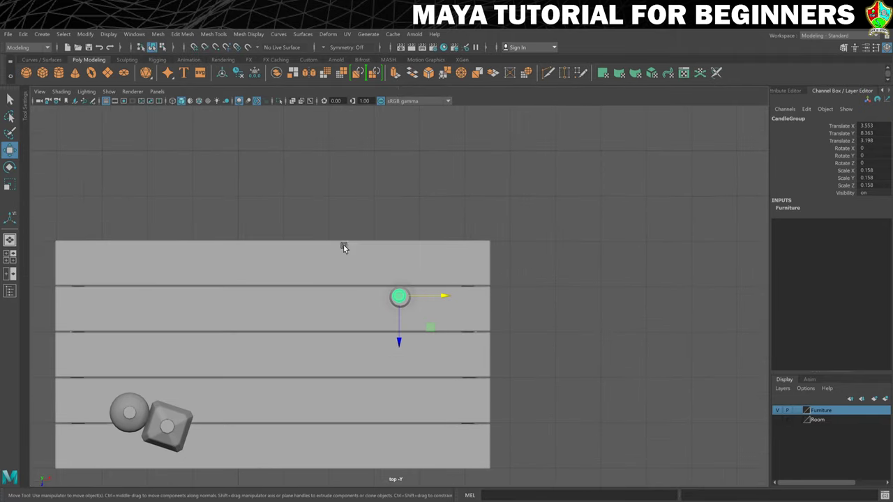
scroll(375, 267, up, 2)
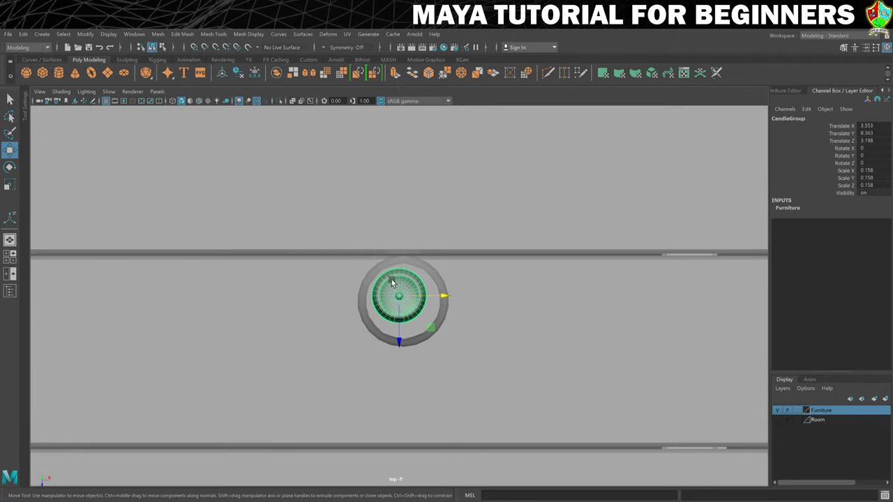
drag(430, 327, 435, 331)
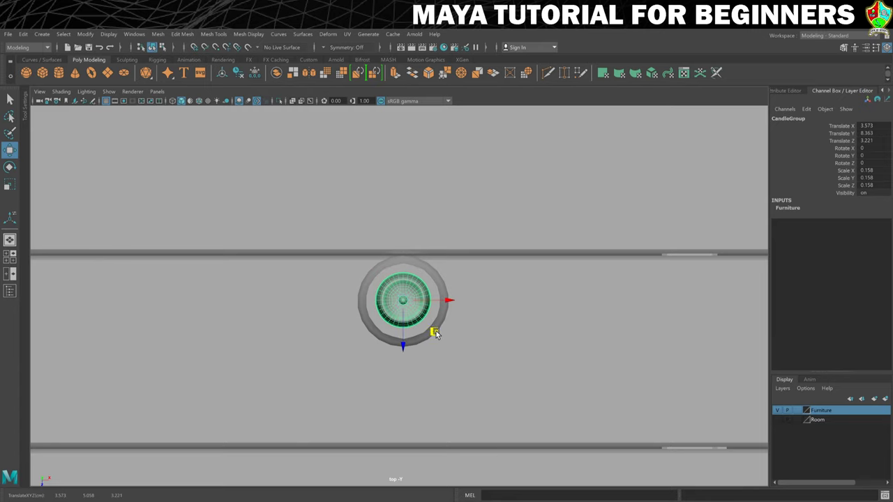
- Lower the CandleGroup in the front view to about Y 8.31 so its base rests on the holder's rim
key(space)
key(space)
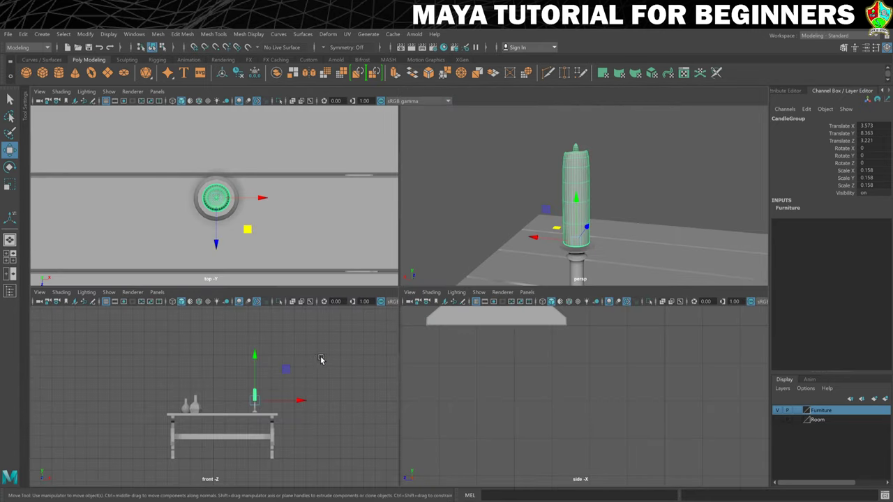
key(space)
scroll(485, 324, up, 2)
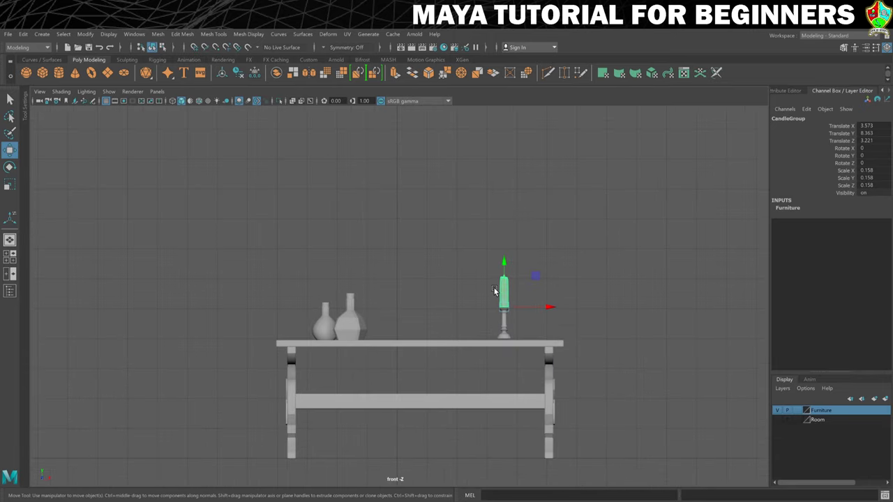
key(f)
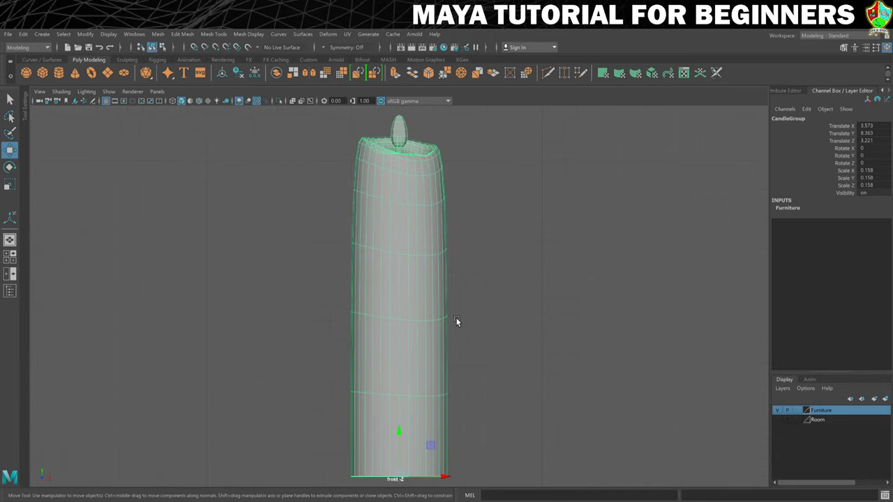
scroll(456, 319, down, 5)
scroll(408, 337, up, 3)
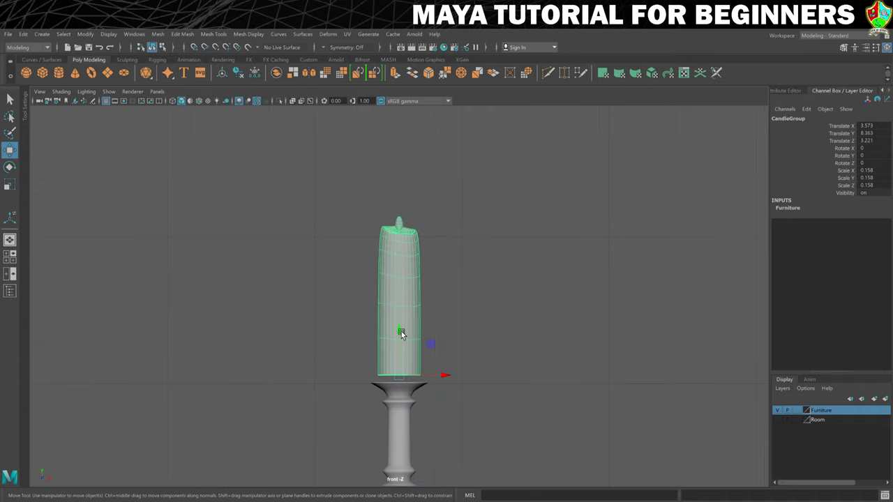
drag(401, 334, 399, 340)
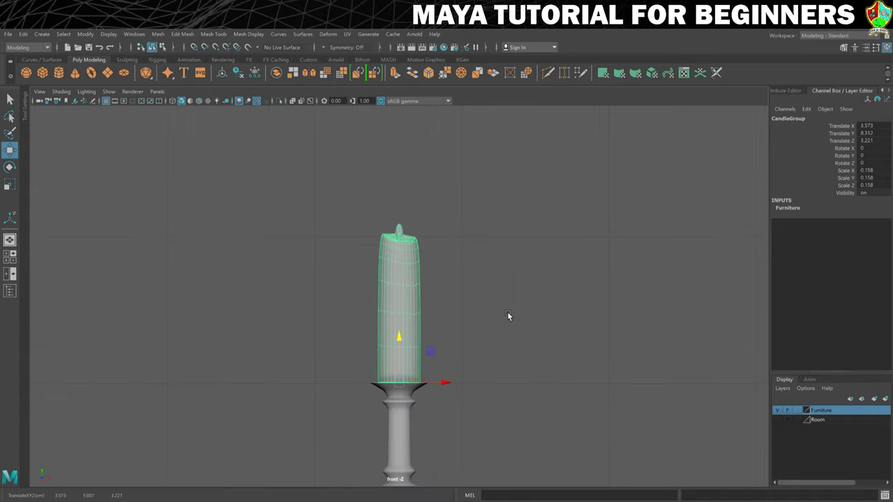
- Scale the CandleGroup down uniformly to about 0.08 in the perspective view to fit the holder, and deselect it
key(space)
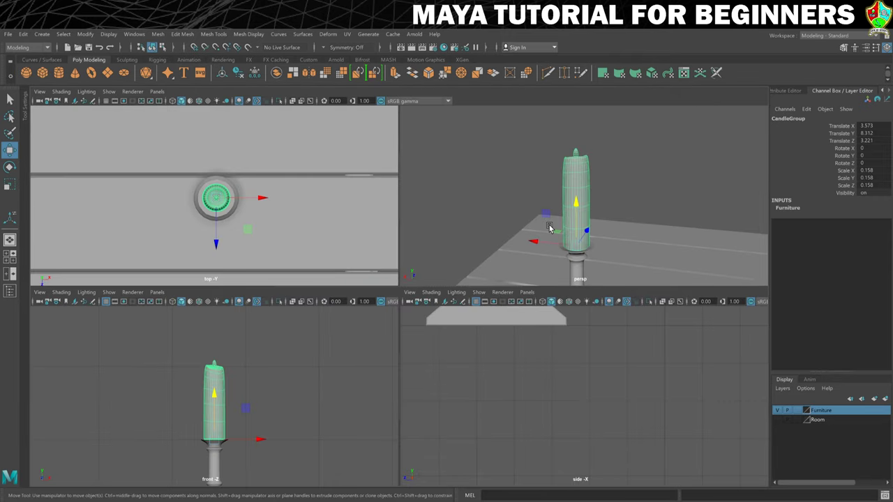
key(space)
alt+right_drag(552, 214, 470, 296)
alt+drag(470, 296, 507, 271)
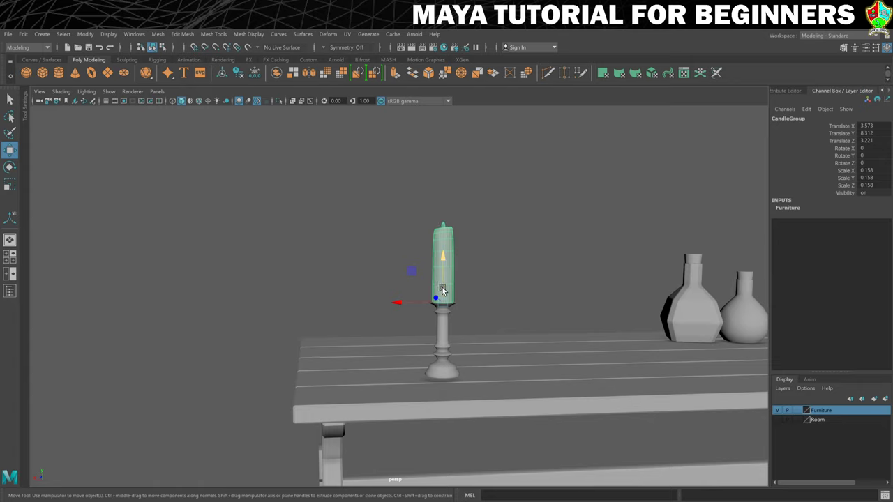
key(r)
drag(436, 301, 402, 321)
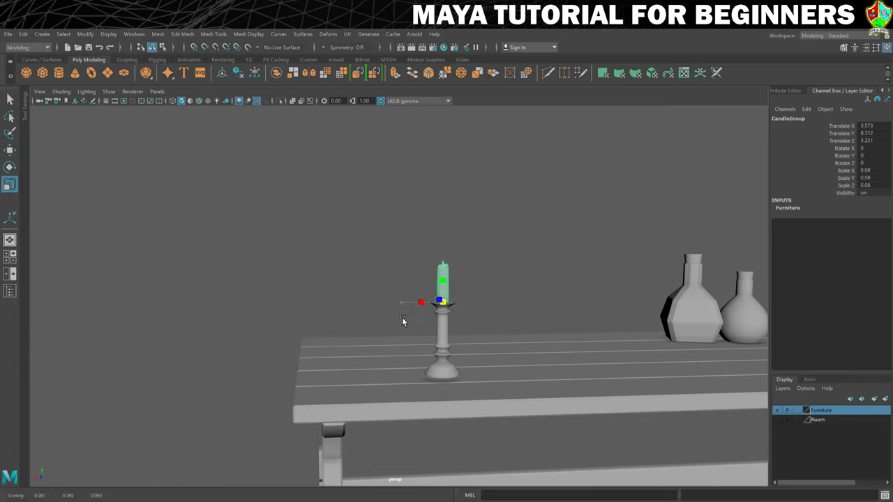
click(502, 252)
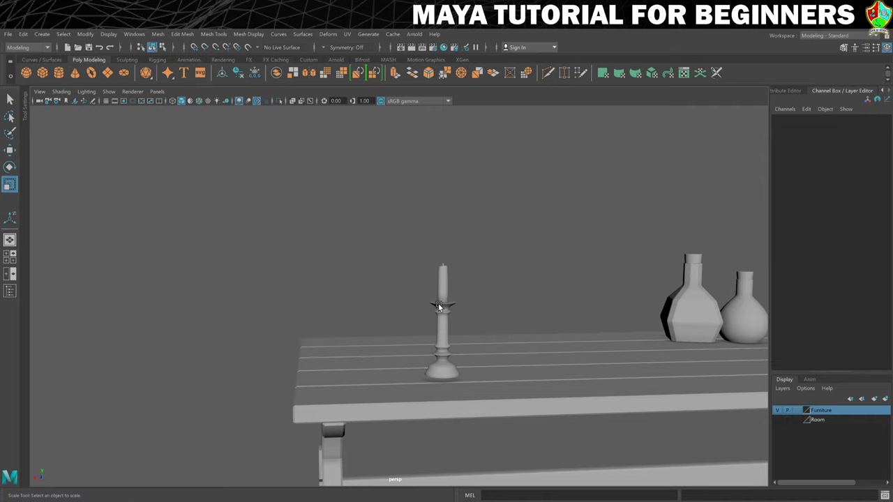
- Show the Outliner, parent CandleHolder under CandleGroup, and expand the group
click(134, 33)
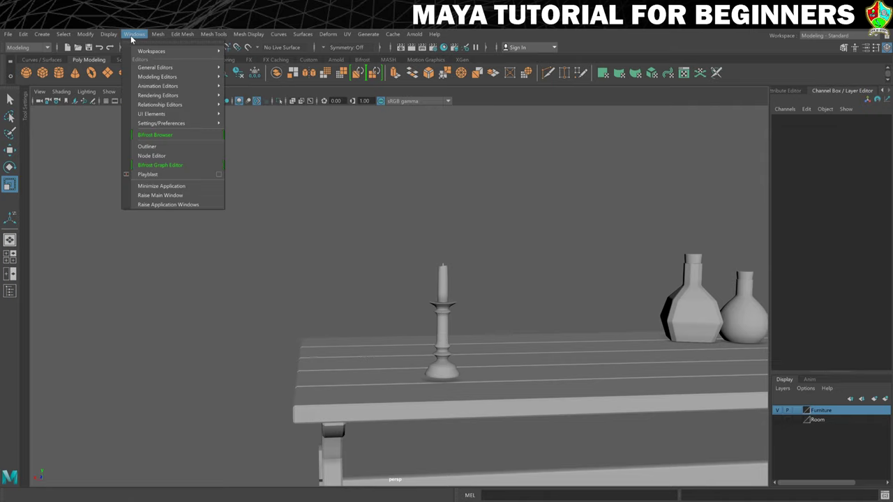
mouse_move(137, 76)
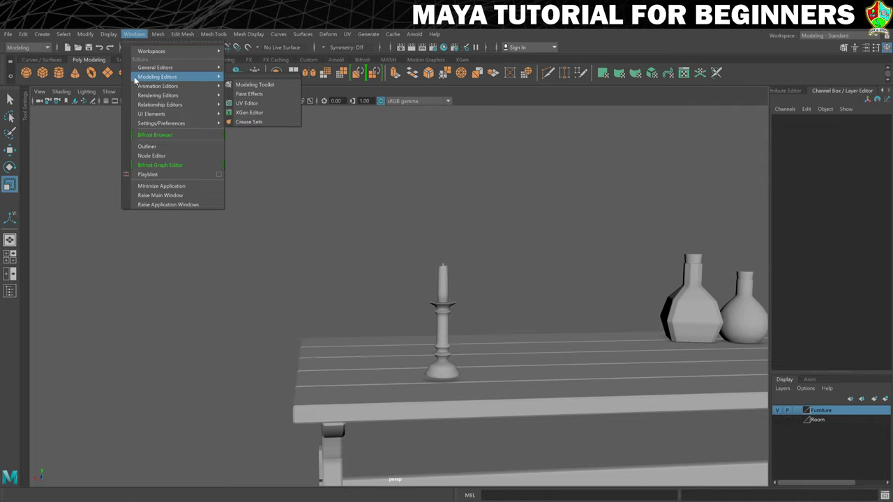
click(147, 146)
click(63, 308)
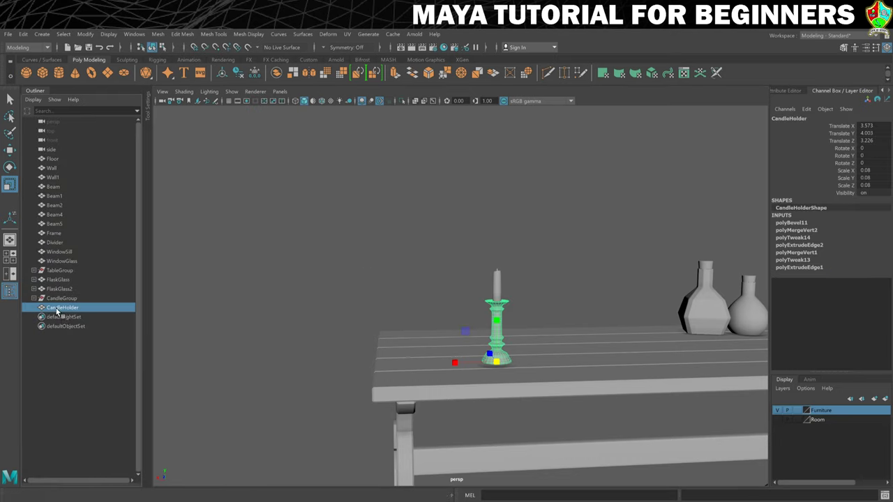
middle_drag(68, 311, 64, 298)
click(34, 299)
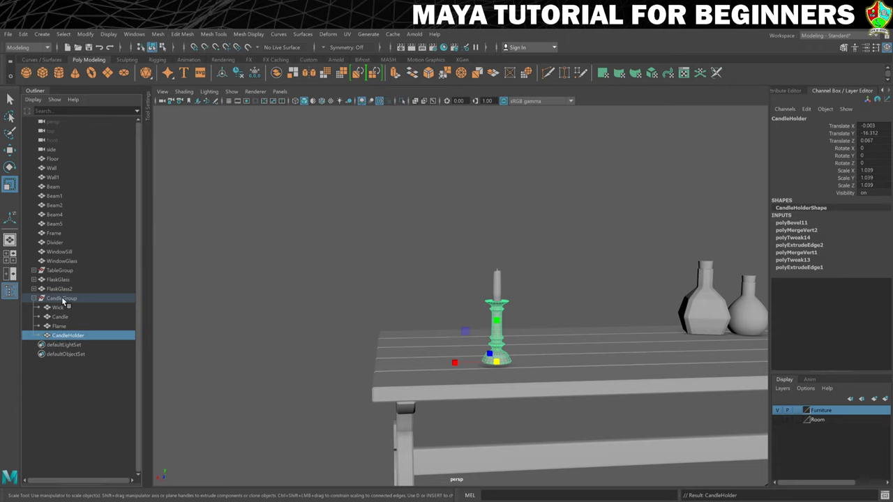
- Move the CandleGroup to the table's back corner opposite the flasks and lower it onto the tabletop, at about X 4.92, Y 8.25, Z 6.32
click(63, 298)
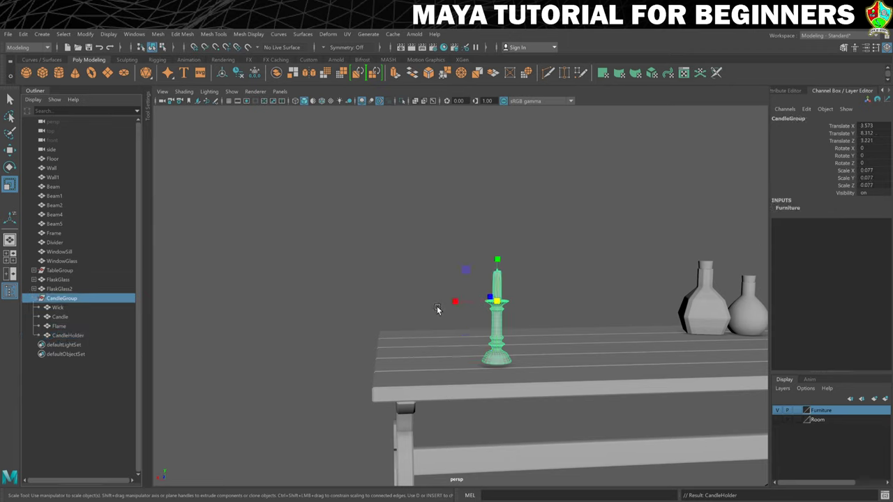
key(w)
drag(454, 302, 303, 255)
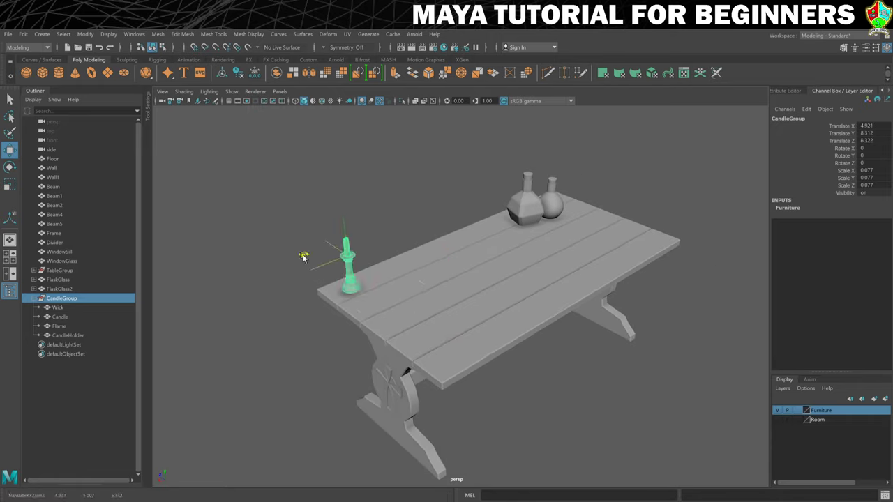
alt+drag(329, 305, 357, 295)
drag(302, 256, 302, 261)
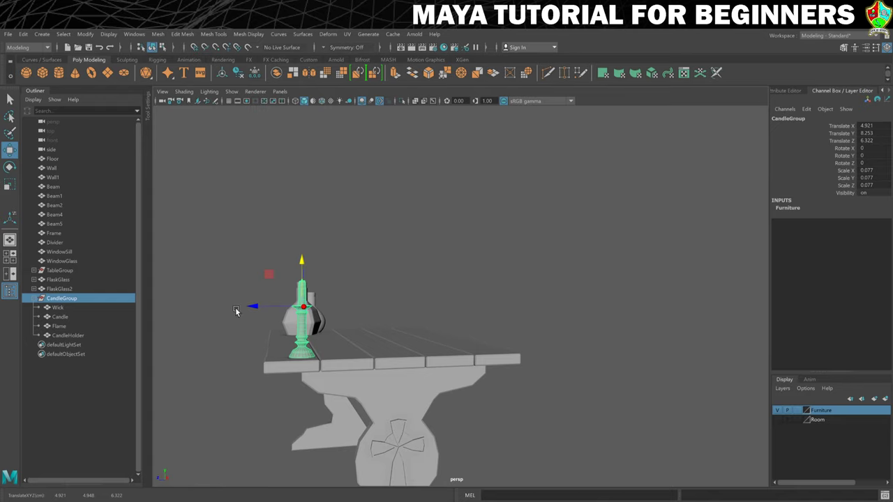
alt+drag(251, 309, 272, 304)
scroll(272, 303, down, 2)
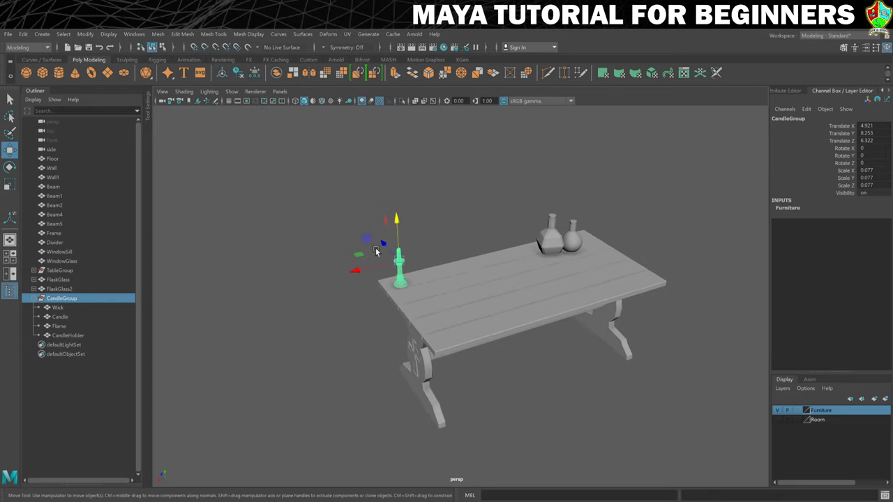
- Duplicate the CandleGroup, move the copy to the opposite end of the table beside the flasks, and deselect it
key(ctrl+d)
drag(346, 272, 589, 234)
drag(563, 196, 569, 196)
click(445, 230)
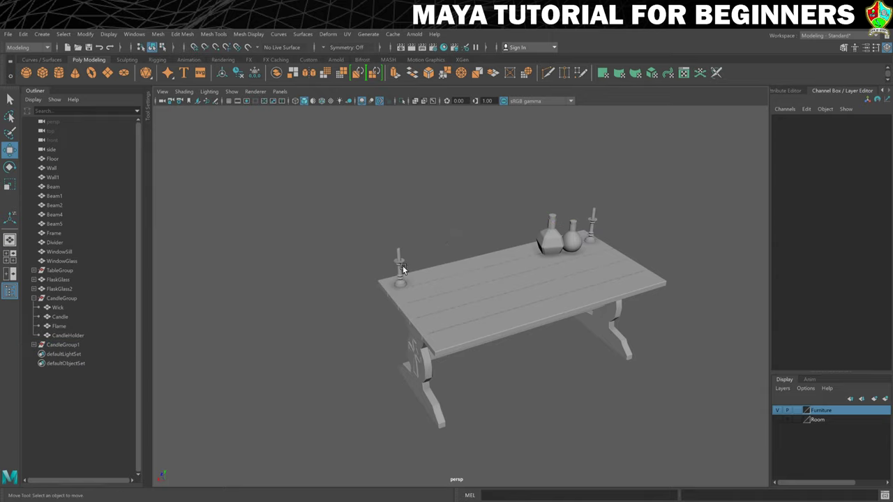
mouse_move(402, 269)
alt+mouse_down()
mouse_move(426, 262)
mouse_move(408, 268)
alt+mouse_up()
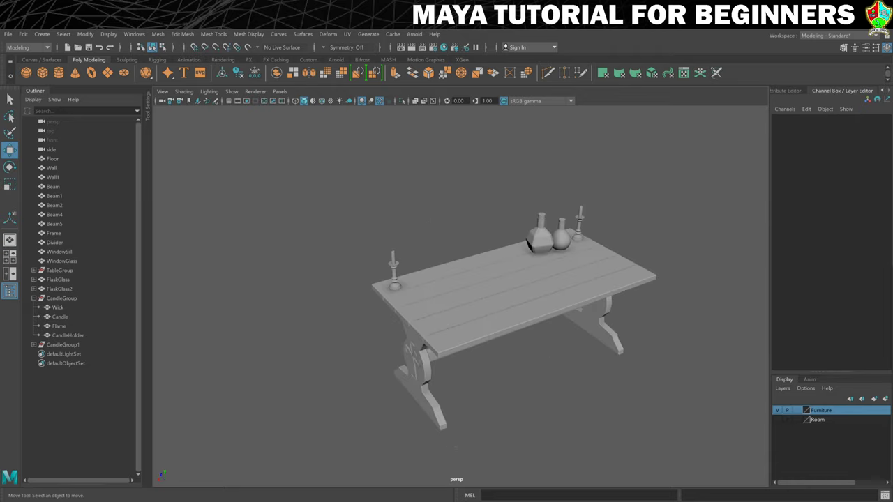